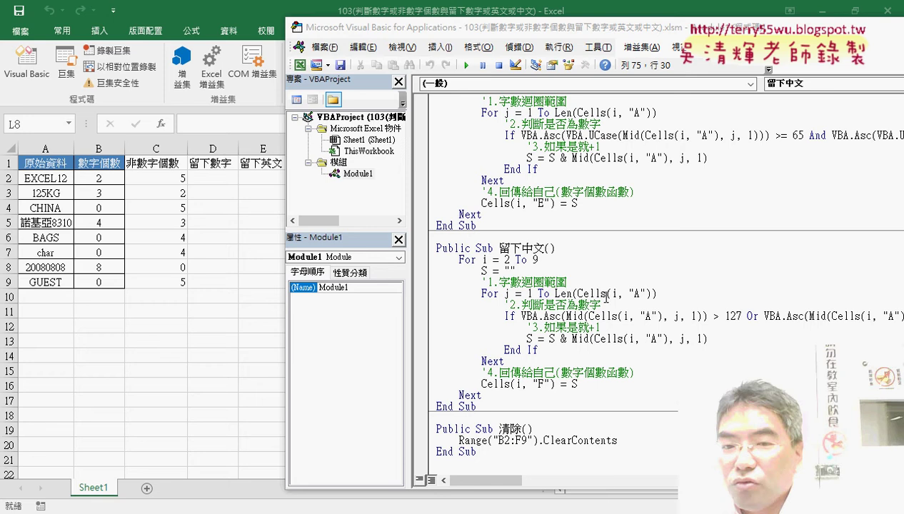
# Step: Back on the worksheet, run the 留下數字 button to extract digits into column D
pyautogui.hotkey('alt', 'F11')
pyautogui.click(213, 178)
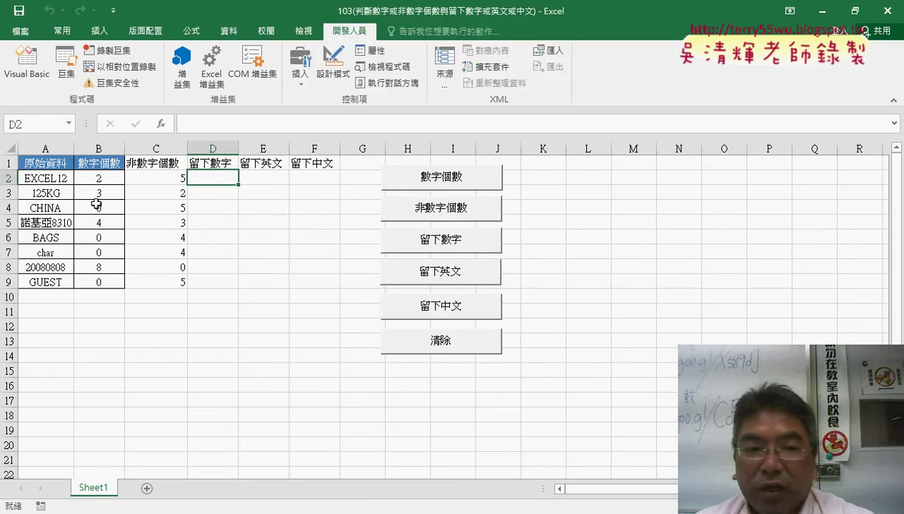
pyautogui.click(31, 177)
pyautogui.click(214, 178)
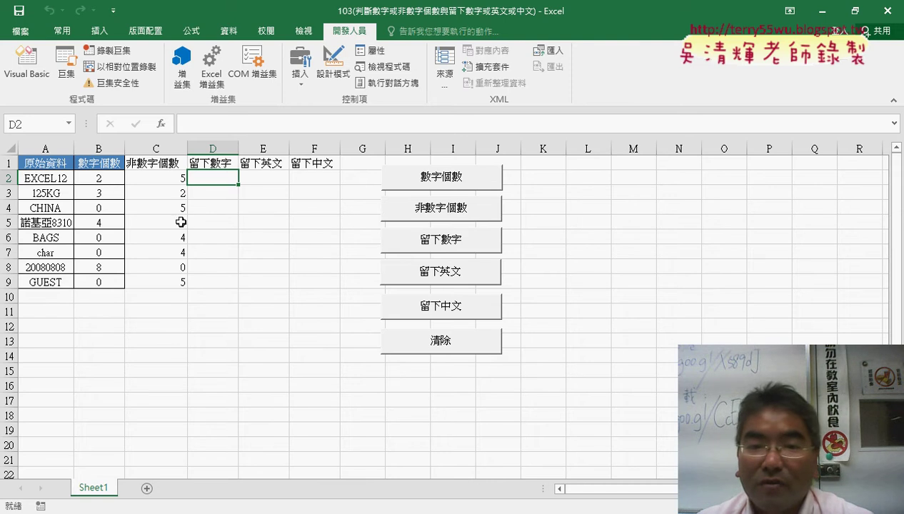
pyautogui.click(465, 247)
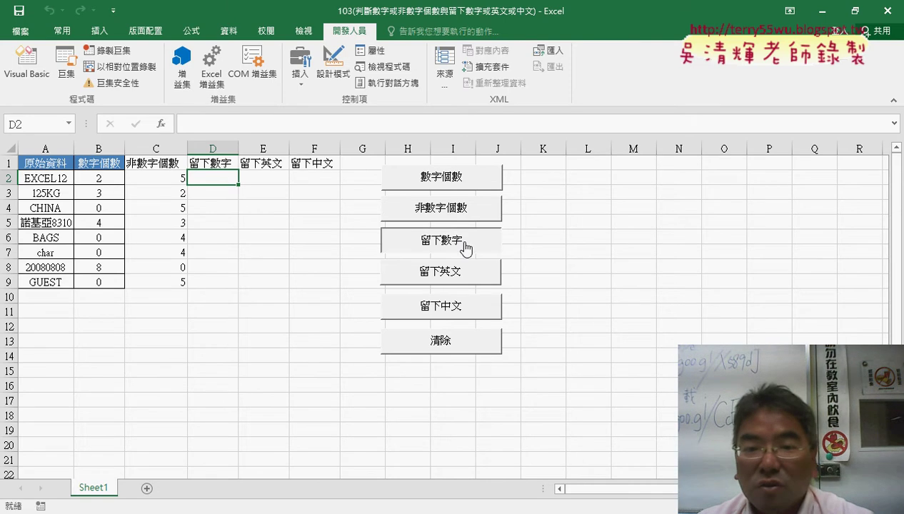
# Step: Compare the digits in D2 with A2, then open the button's 指定巨集 dialog
pyautogui.moveTo(228, 180); pyautogui.dragTo(228, 195)
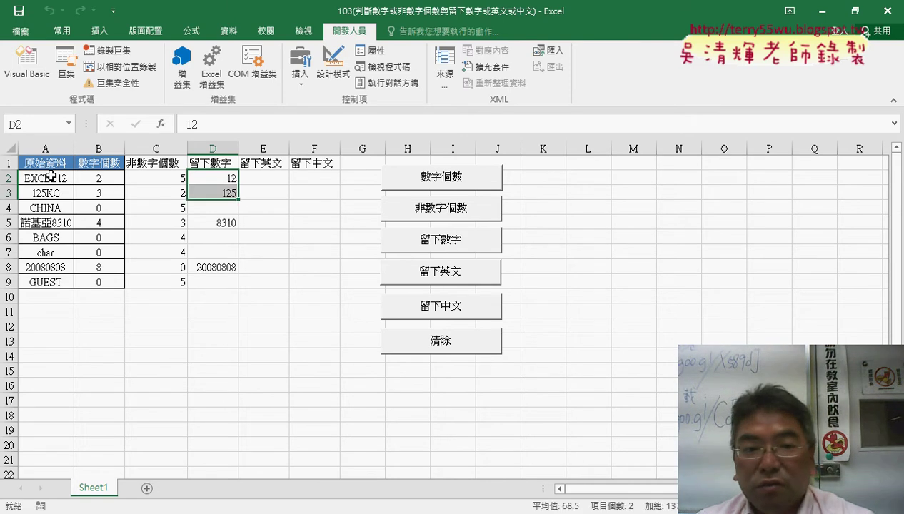
pyautogui.click(52, 176)
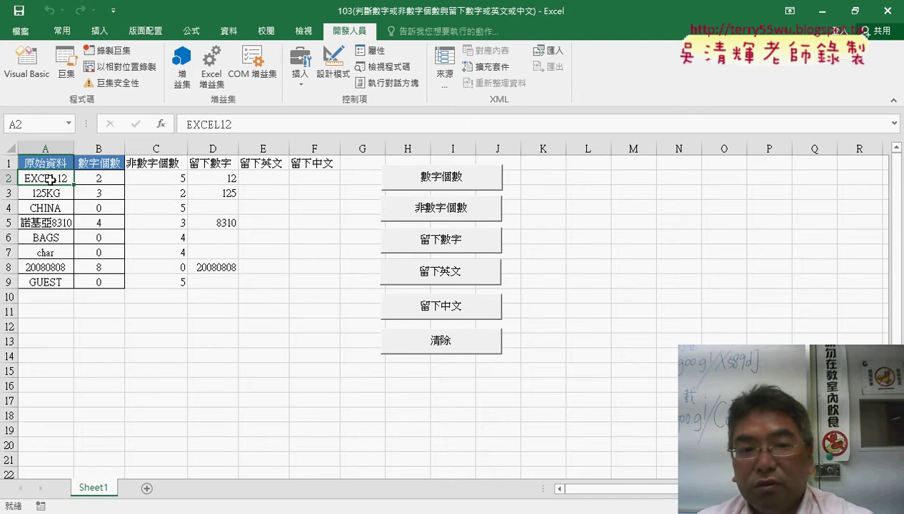
pyautogui.click(224, 178)
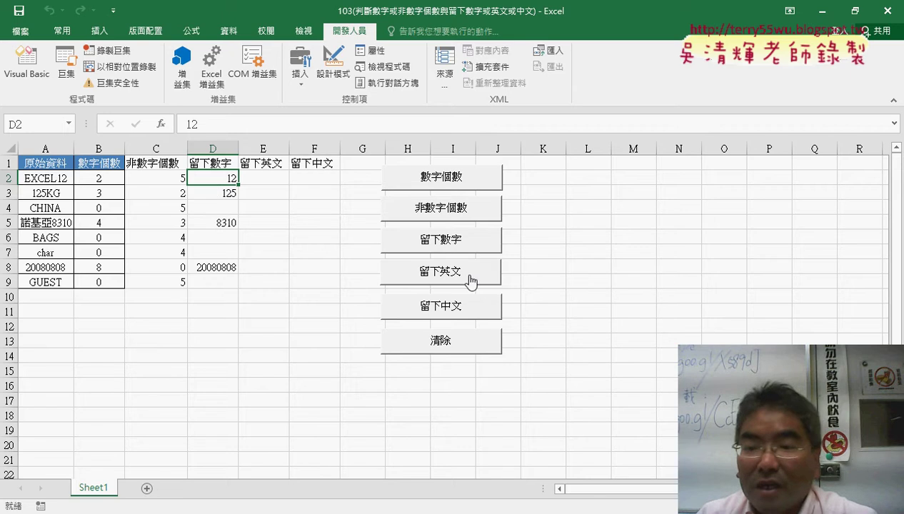
pyautogui.rightClick(461, 242)
pyautogui.click(514, 353)
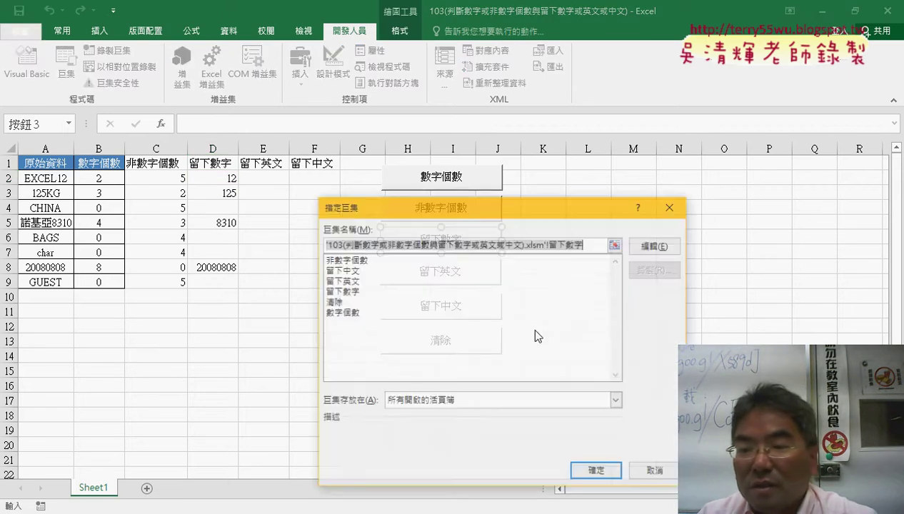
# Step: Edit the assigned macro in Module1 and select the 數字個數 body from 初始值 to Next for copying
pyautogui.click(653, 245)
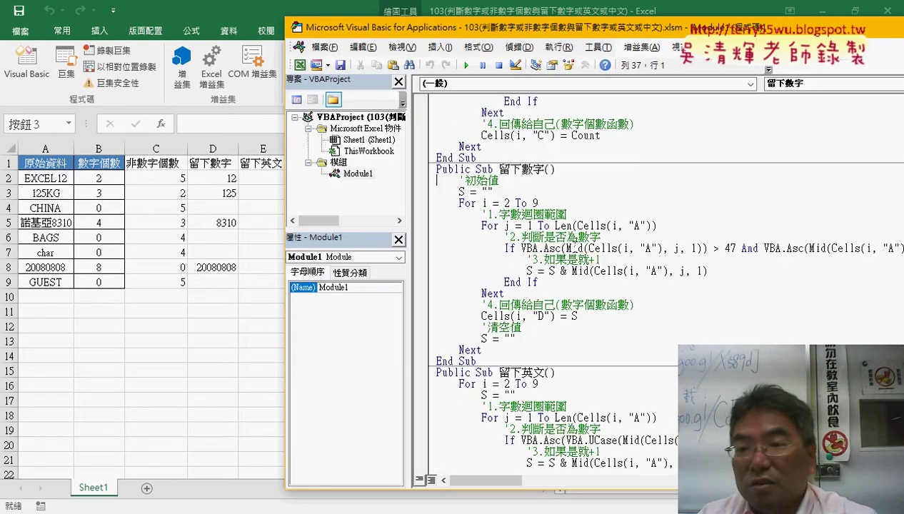
pyautogui.scroll(3, 572, 248)
pyautogui.scroll(3, 557, 236)
pyautogui.scroll(2, 528, 221)
pyautogui.scroll(1, 505, 212)
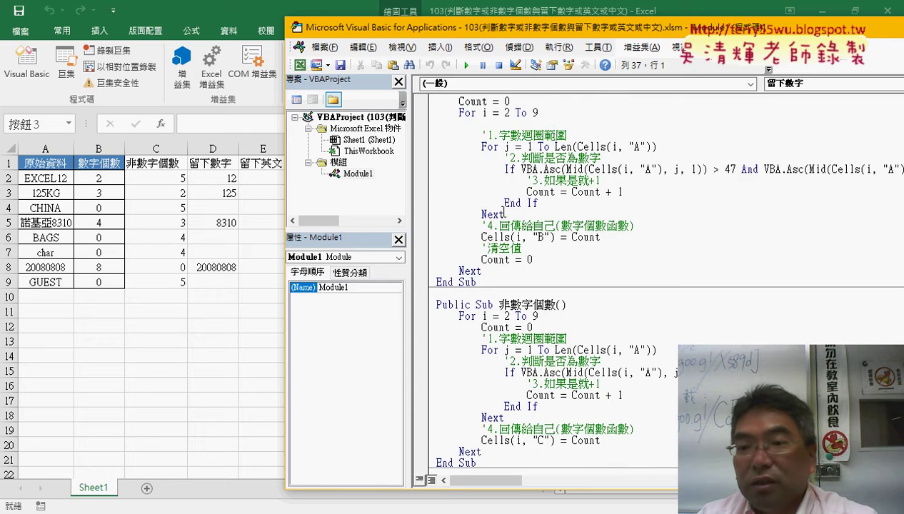
pyautogui.scroll(-3, 520, 195)
pyautogui.scroll(-2, 519, 203)
pyautogui.scroll(-3, 519, 210)
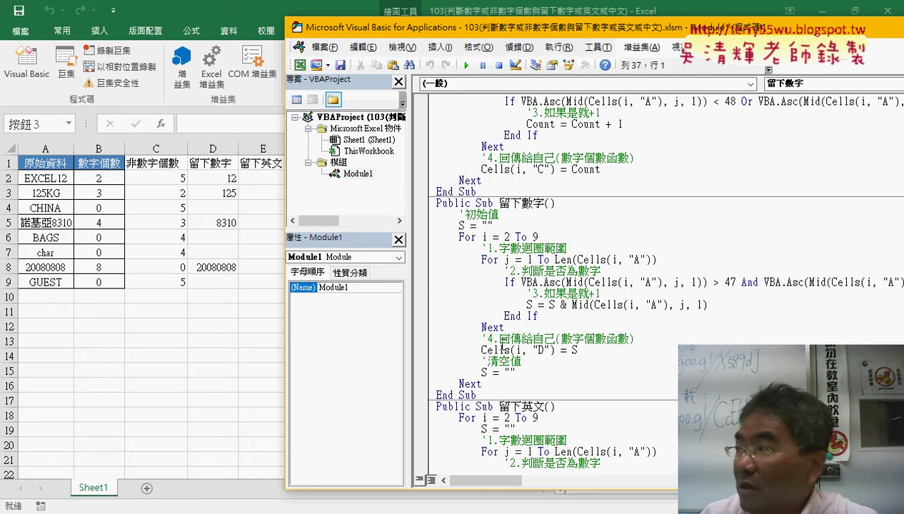
pyautogui.scroll(1, 502, 348)
pyautogui.scroll(6, 499, 336)
pyautogui.scroll(2, 498, 321)
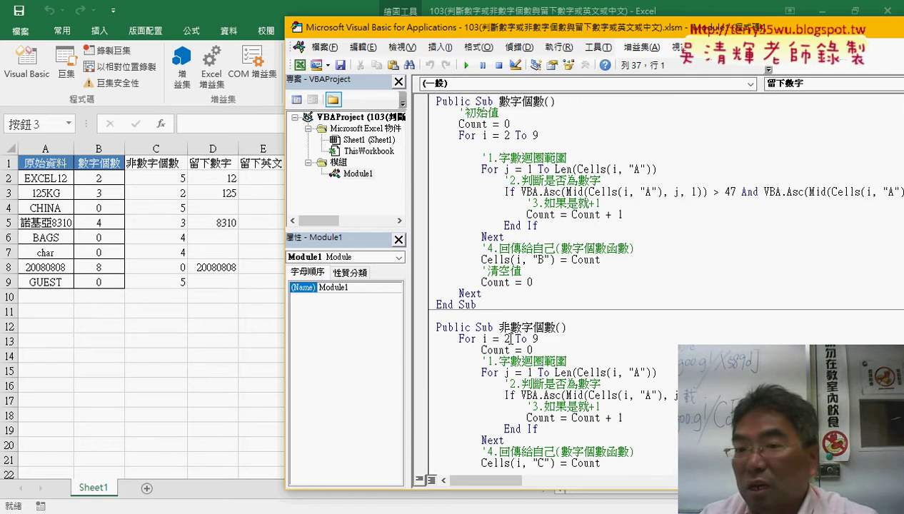
pyautogui.moveTo(483, 293); pyautogui.dragTo(437, 112)
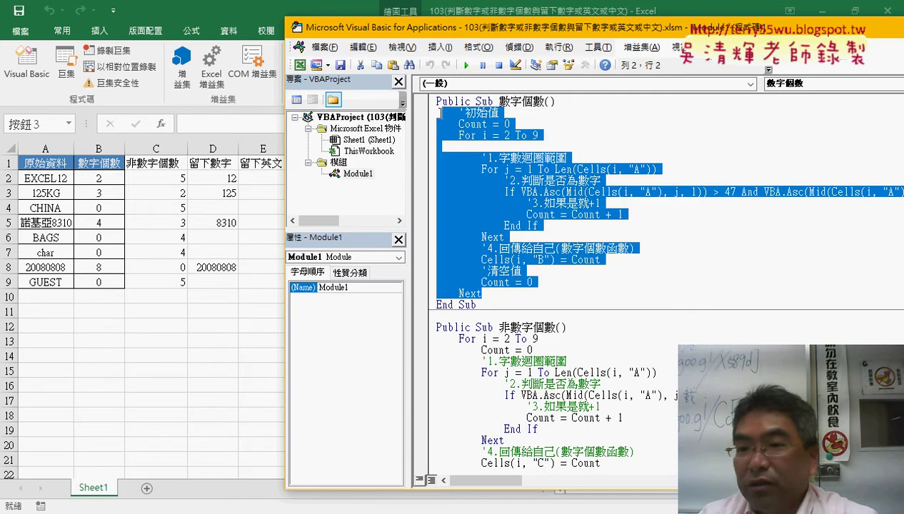
pyautogui.moveTo(623, 214); pyautogui.dragTo(567, 215)
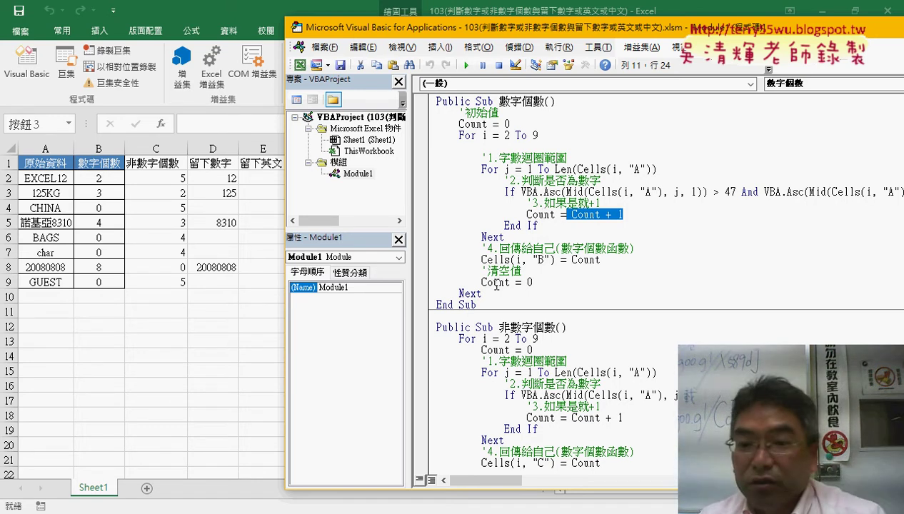
pyautogui.moveTo(482, 293); pyautogui.dragTo(440, 118)
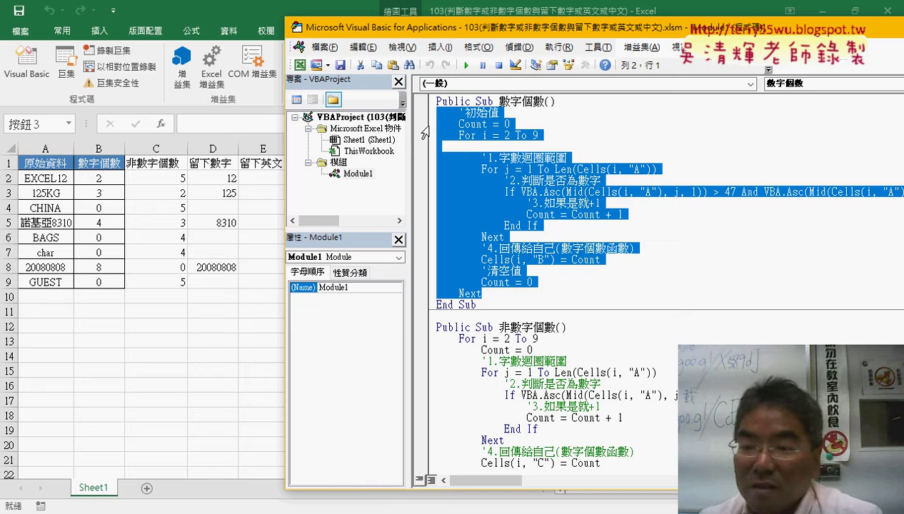
# Step: Paste the copied Count loop over the 留下數字 body, from 初始值 through Next
pyautogui.scroll(-1, 542, 304)
pyautogui.scroll(-2, 542, 305)
pyautogui.scroll(-5, 542, 305)
pyautogui.scroll(-2, 542, 305)
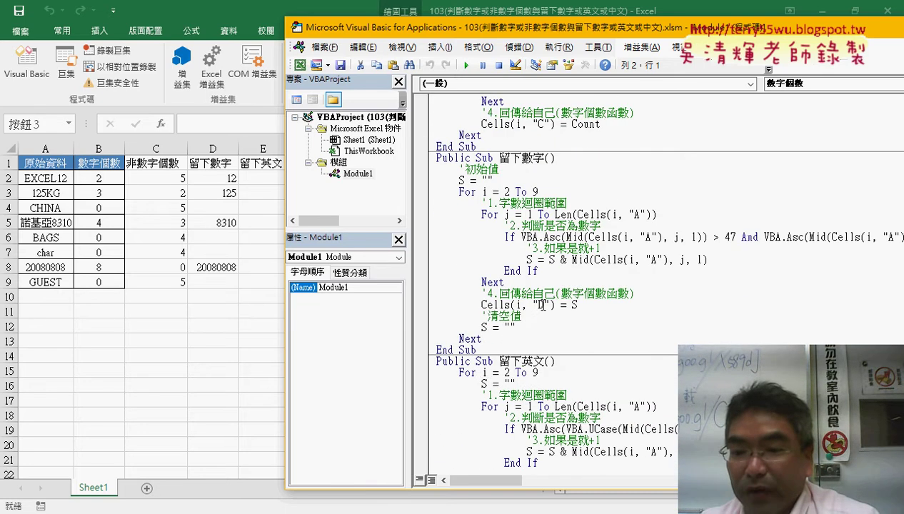
pyautogui.moveTo(502, 338); pyautogui.dragTo(427, 184)
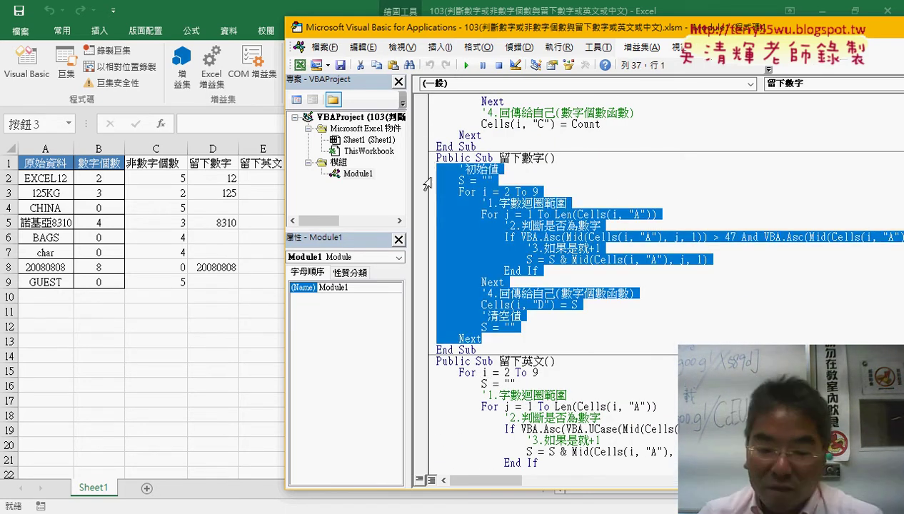
pyautogui.hotkey('ctrl', 'v')
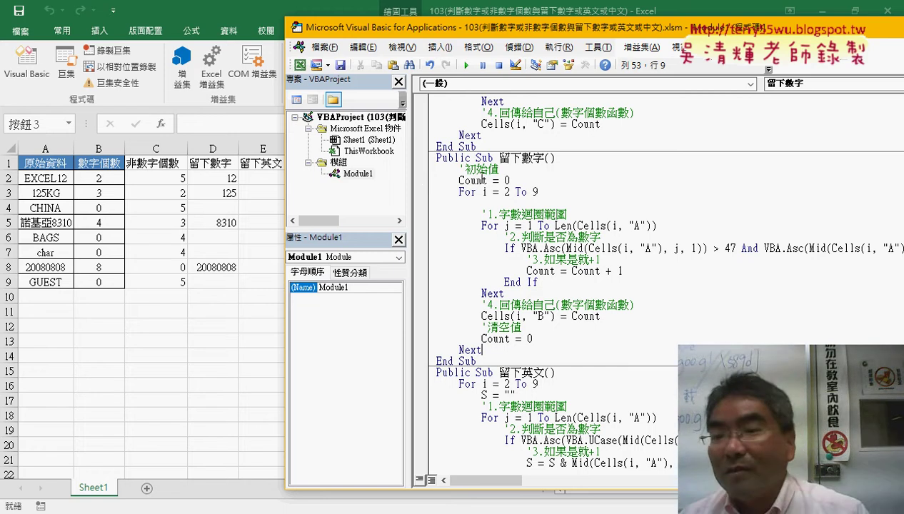
pyautogui.click(469, 193)
pyautogui.click(664, 198)
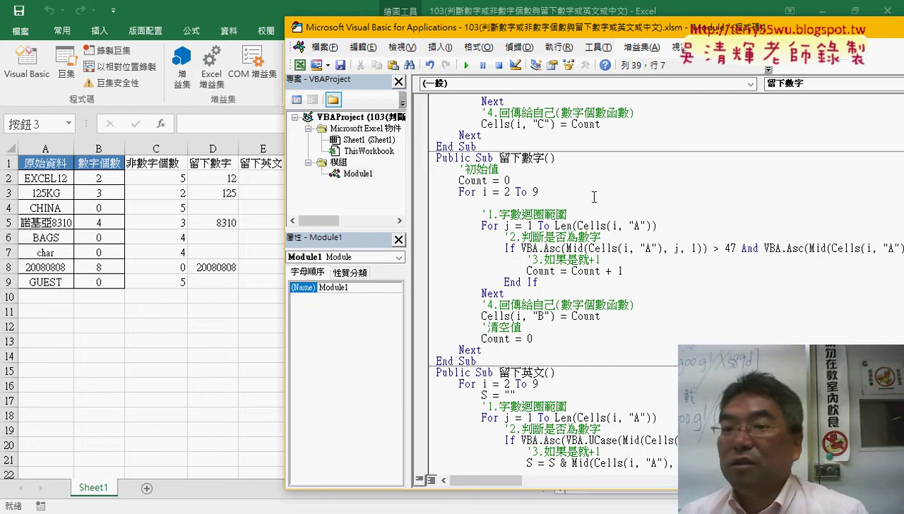
pyautogui.moveTo(477, 192); pyautogui.dragTo(458, 192)
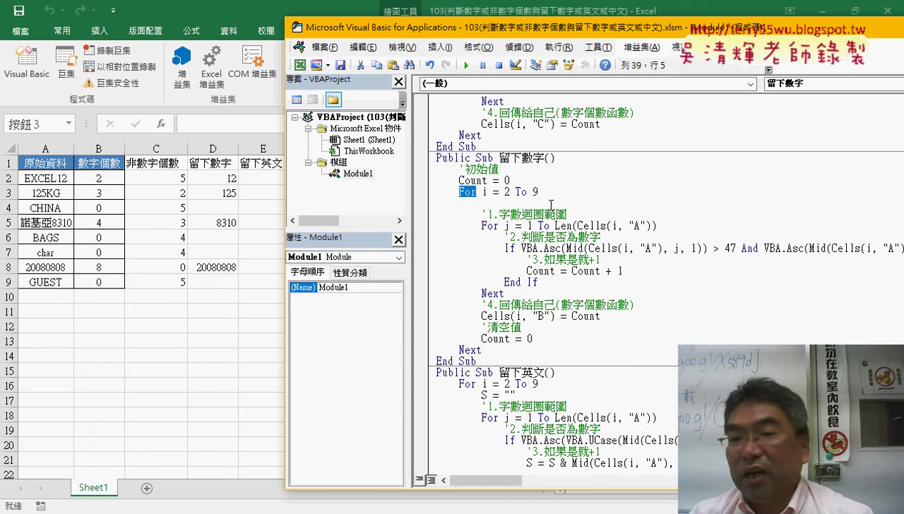
# Step: Change both Count = 0 lines in 留下數字 to S = ""
pyautogui.click(517, 180)
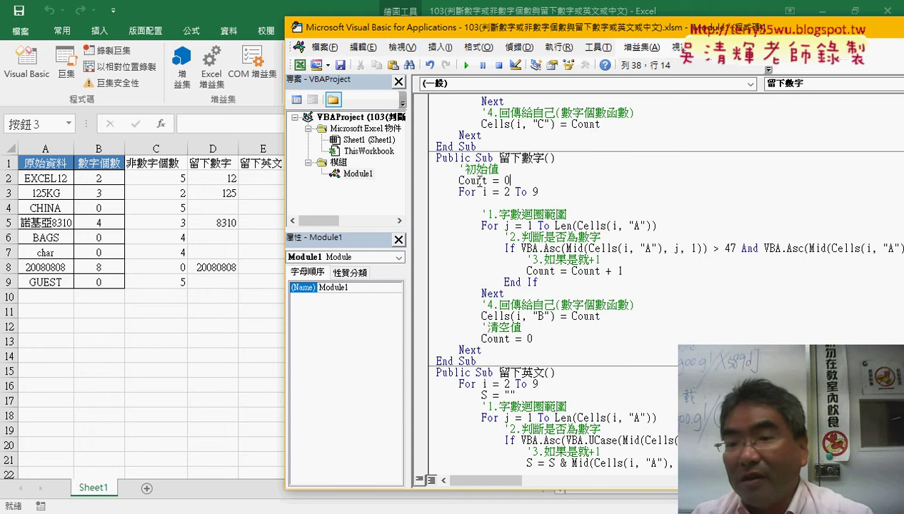
pyautogui.moveTo(487, 179); pyautogui.dragTo(458, 180)
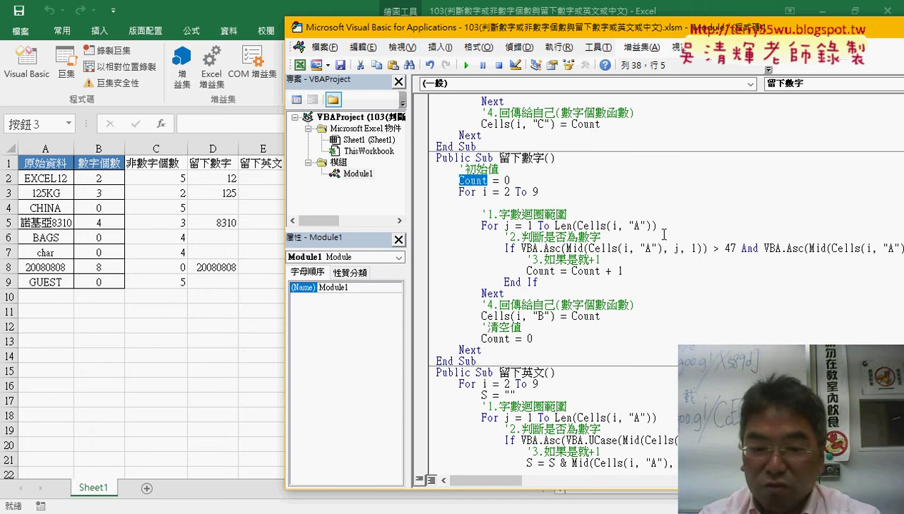
pyautogui.write('S')
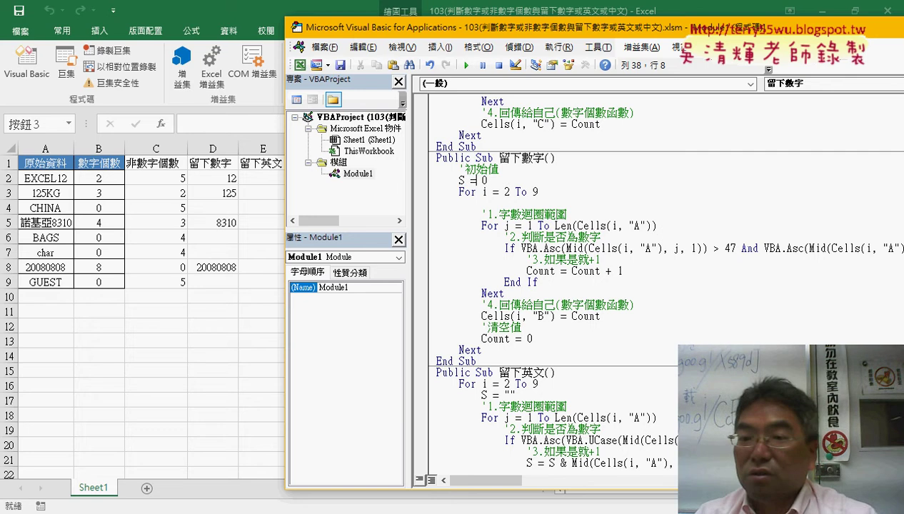
pyautogui.press('Right')
pyautogui.write('"')
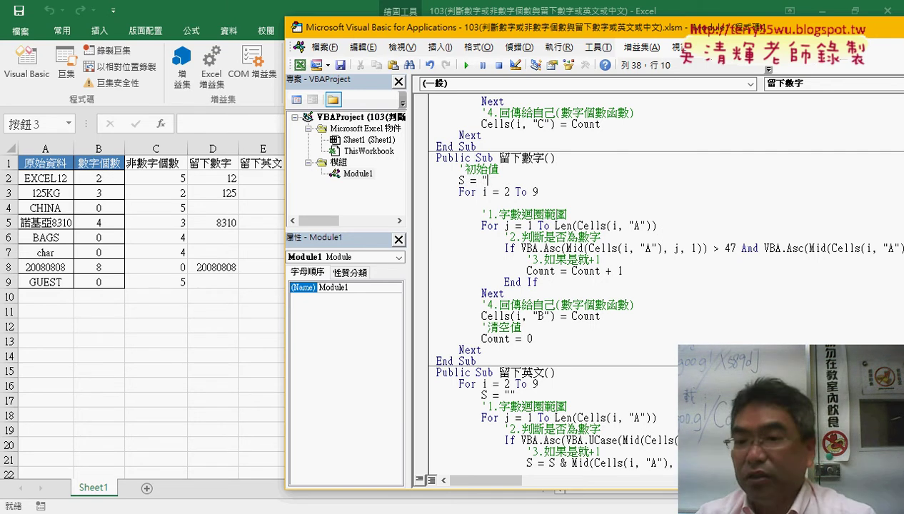
pyautogui.write('"')
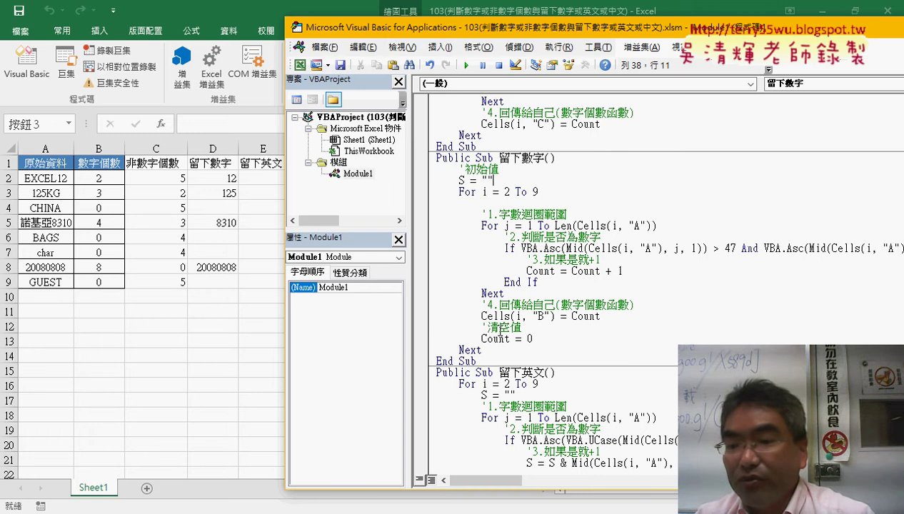
pyautogui.moveTo(513, 338); pyautogui.dragTo(482, 338)
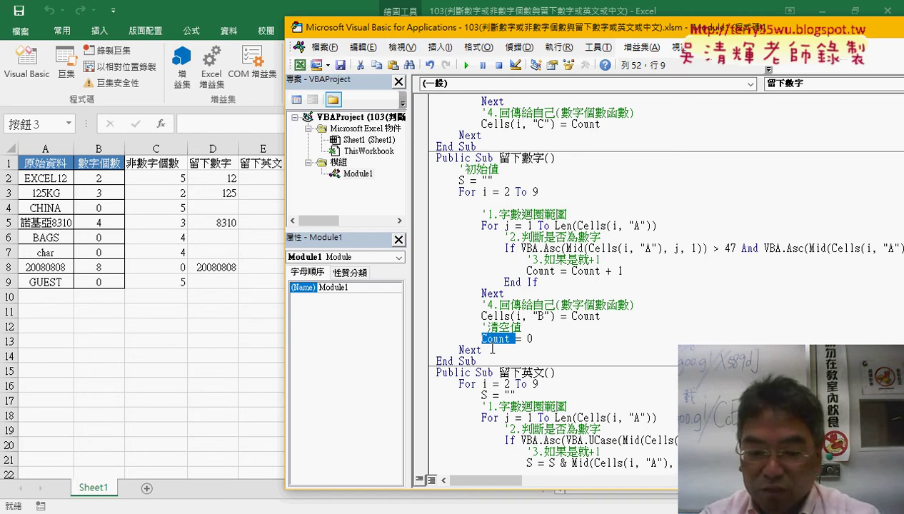
pyautogui.write('S= ')
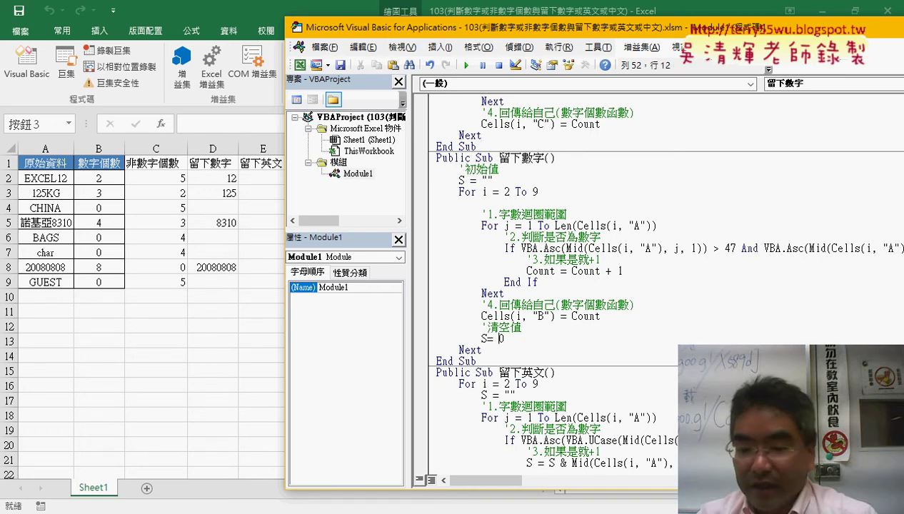
pyautogui.write('""')
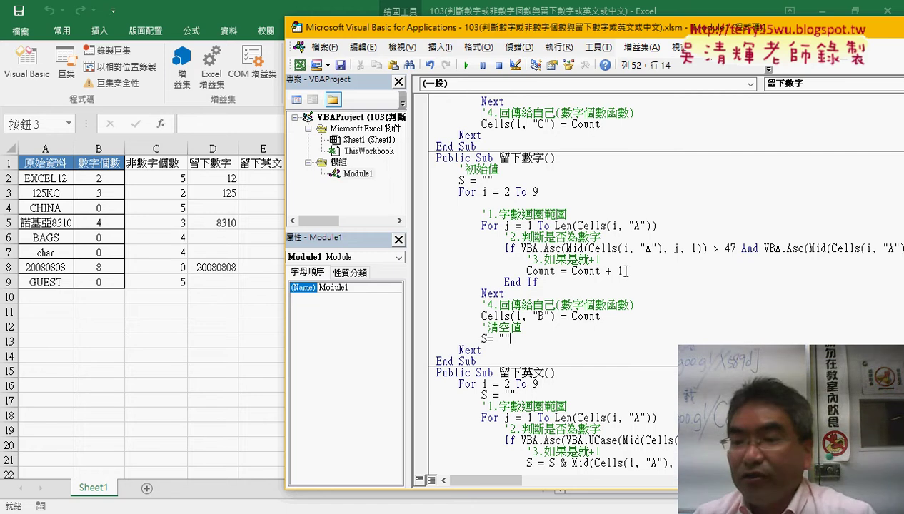
pyautogui.moveTo(626, 272); pyautogui.dragTo(527, 271)
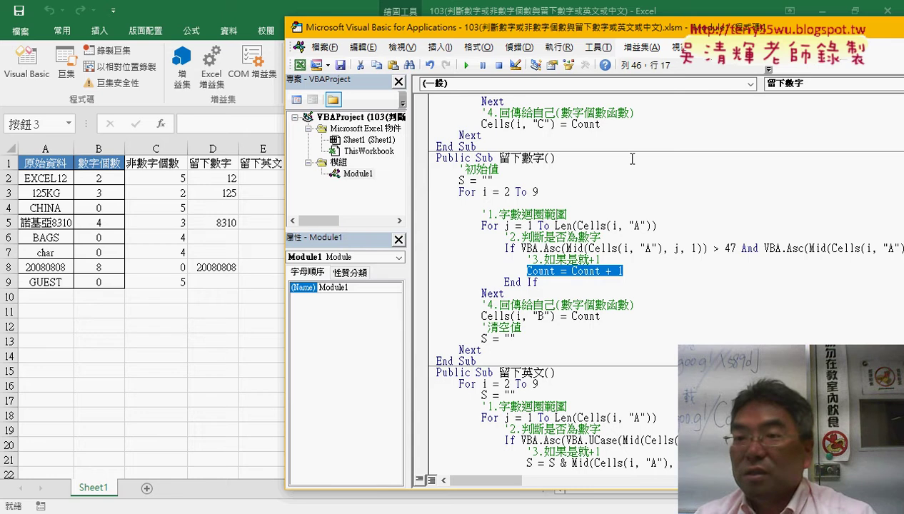
# Step: Rewrite Count = Count + 1 as S = S & 1 in the 留下數字 loop
pyautogui.moveTo(591, 31); pyautogui.dragTo(528, 26)
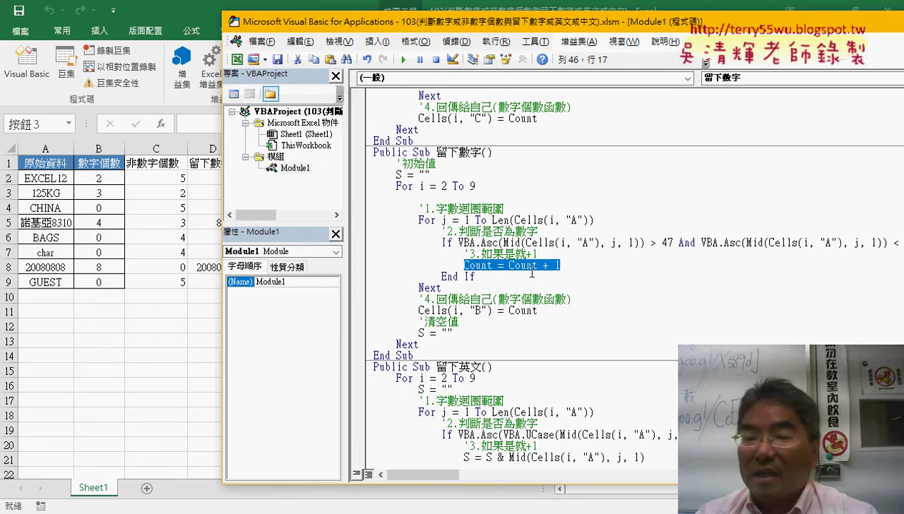
pyautogui.click(476, 276)
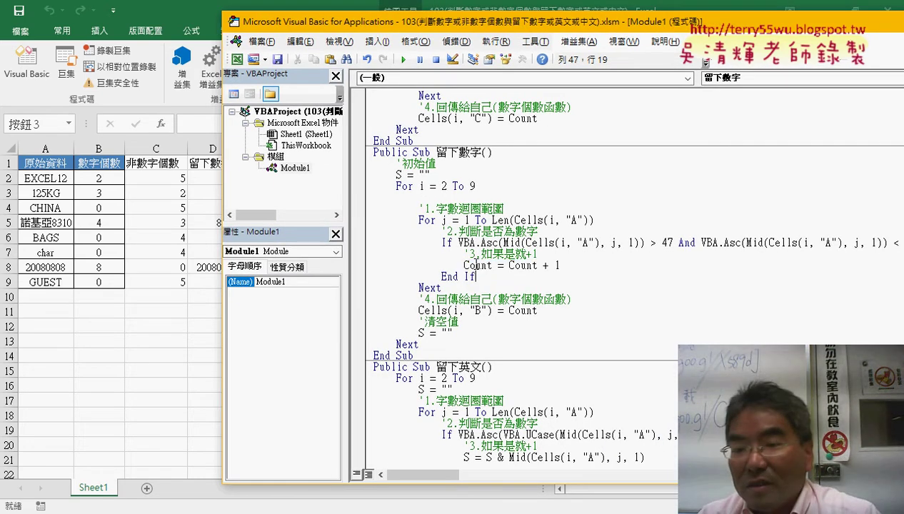
pyautogui.doubleClick(476, 266)
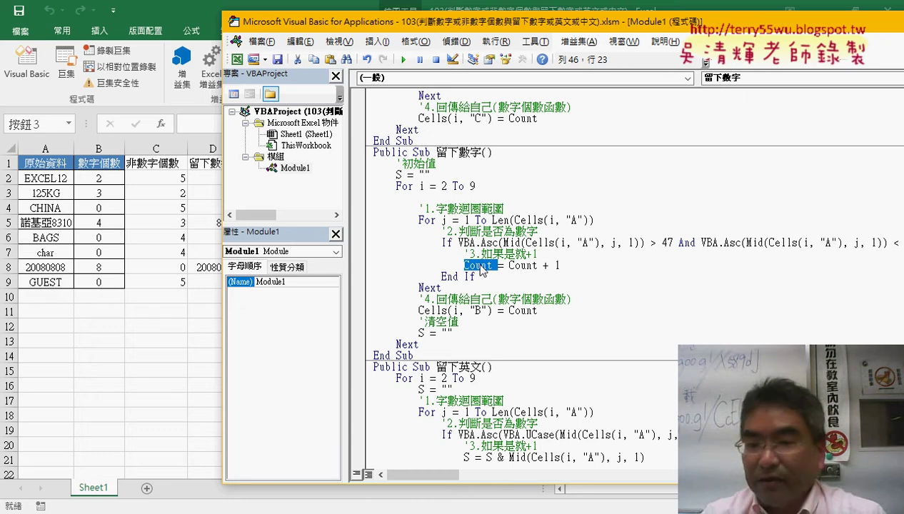
pyautogui.write('S')
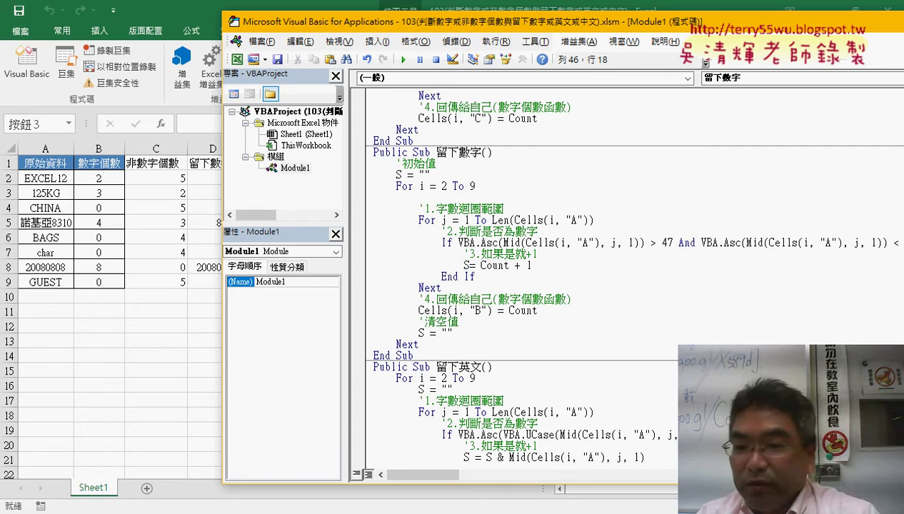
pyautogui.click(509, 265)
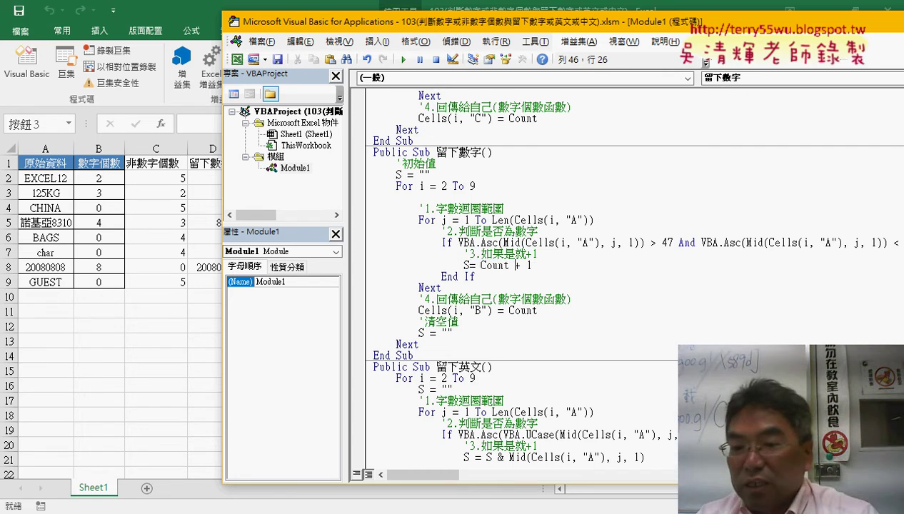
pyautogui.press('Right')
pyautogui.click(481, 265)
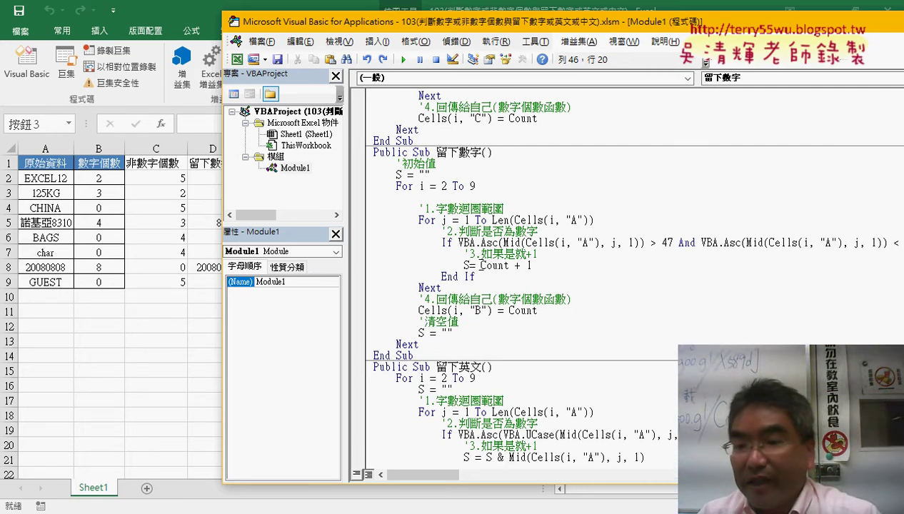
pyautogui.press('BackSpace')
pyautogui.press('Delete')
pyautogui.press('Delete')
pyautogui.press('Delete')
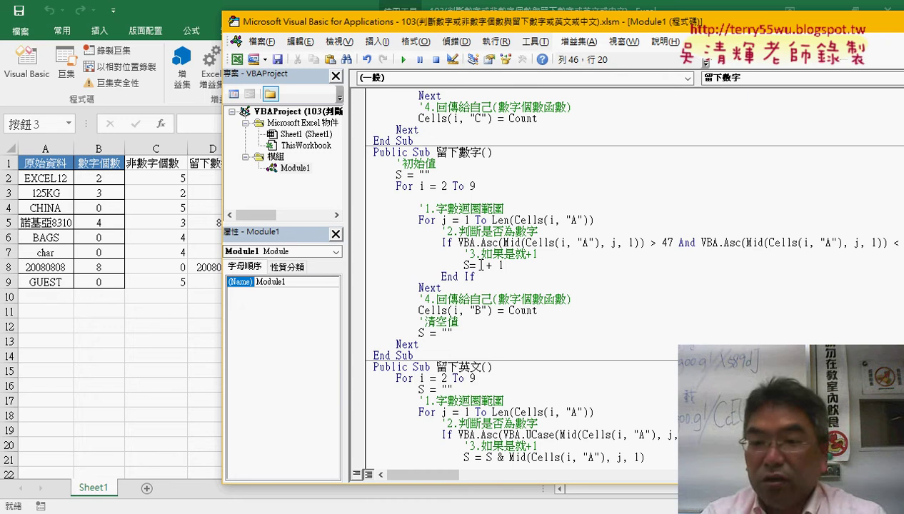
pyautogui.write('S')
pyautogui.press('Delete')
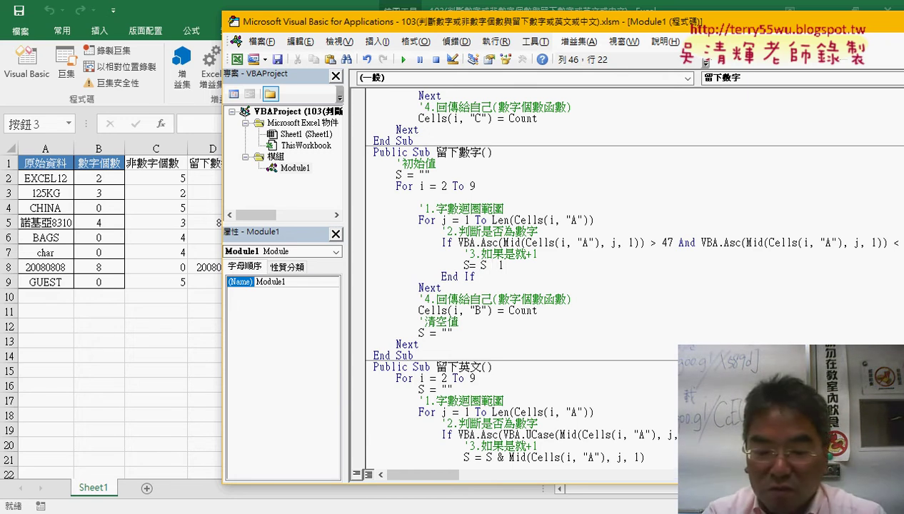
pyautogui.write('&')
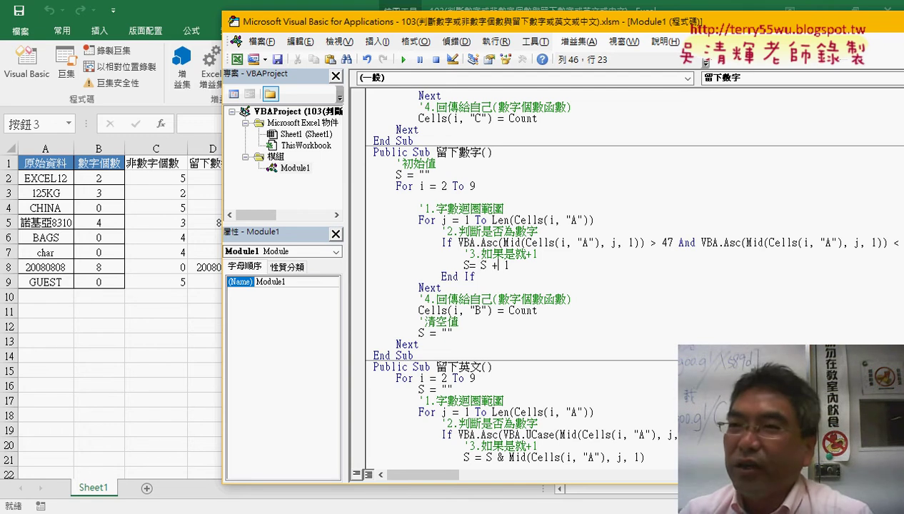
pyautogui.press('BackSpace')
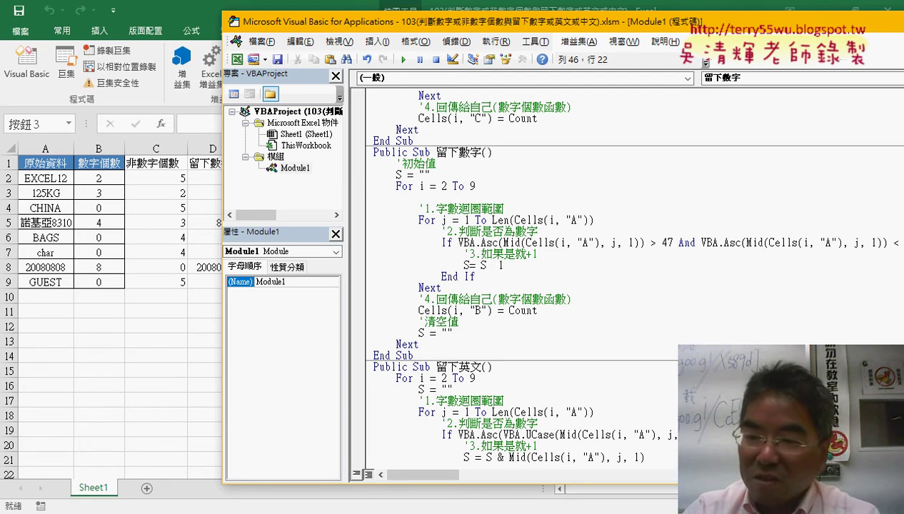
pyautogui.write('&')
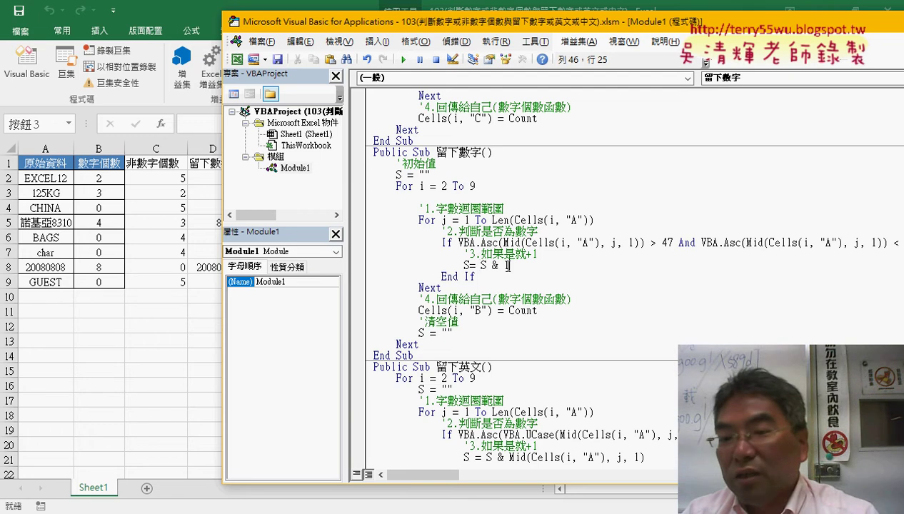
# Step: Replace the 1 with Mid(Cells(i, "A"), j, 1) copied from the If line, and breakpoint that line
pyautogui.doubleClick(506, 265)
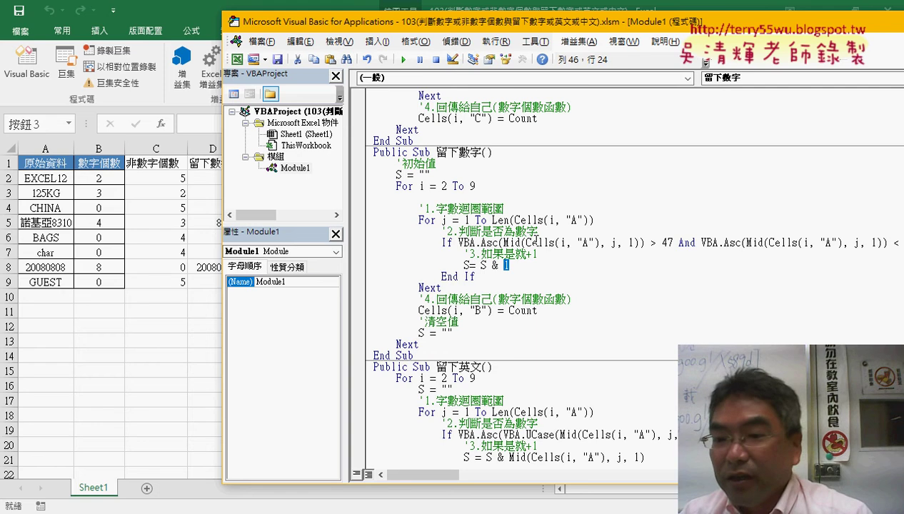
pyautogui.moveTo(504, 242); pyautogui.dragTo(547, 243)
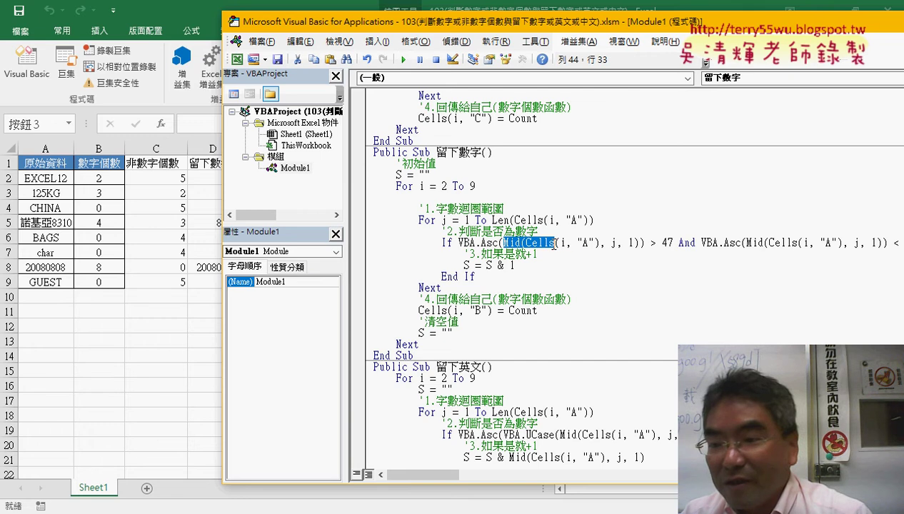
pyautogui.moveTo(554, 246); pyautogui.dragTo(636, 244)
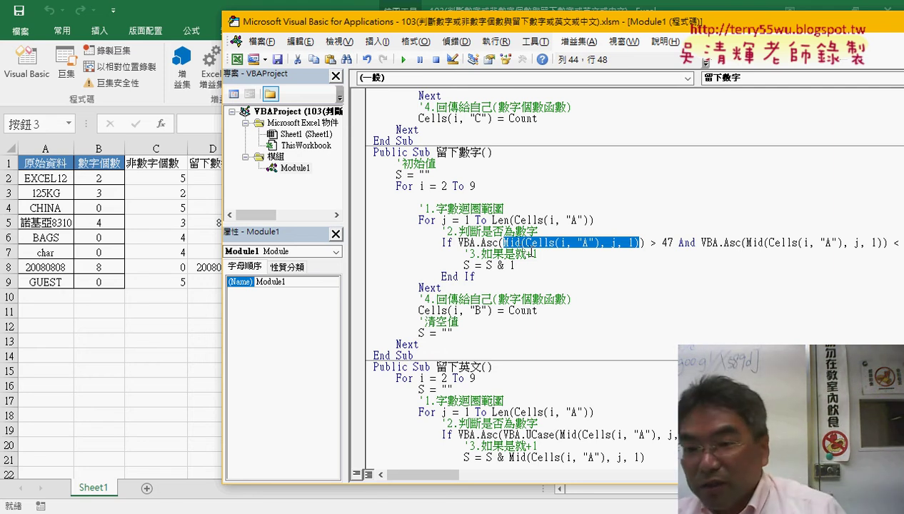
pyautogui.click(519, 266)
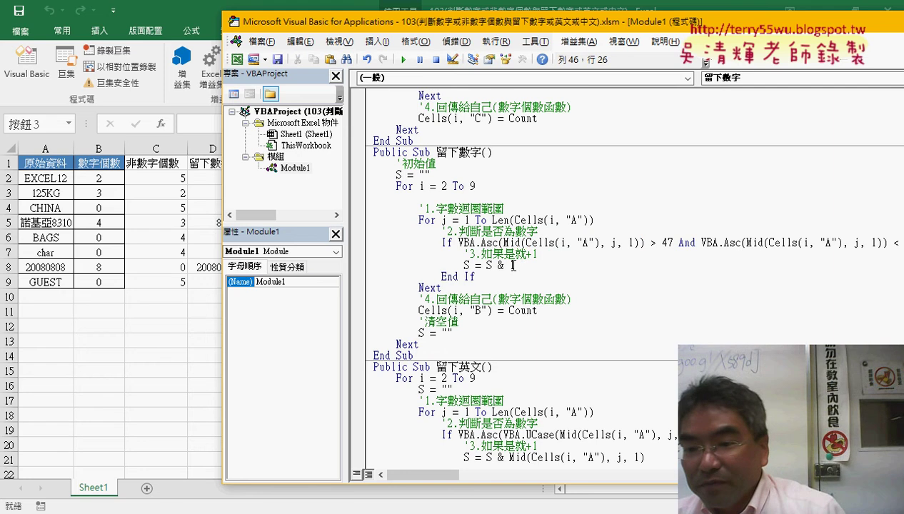
pyautogui.moveTo(504, 243); pyautogui.dragTo(633, 243)
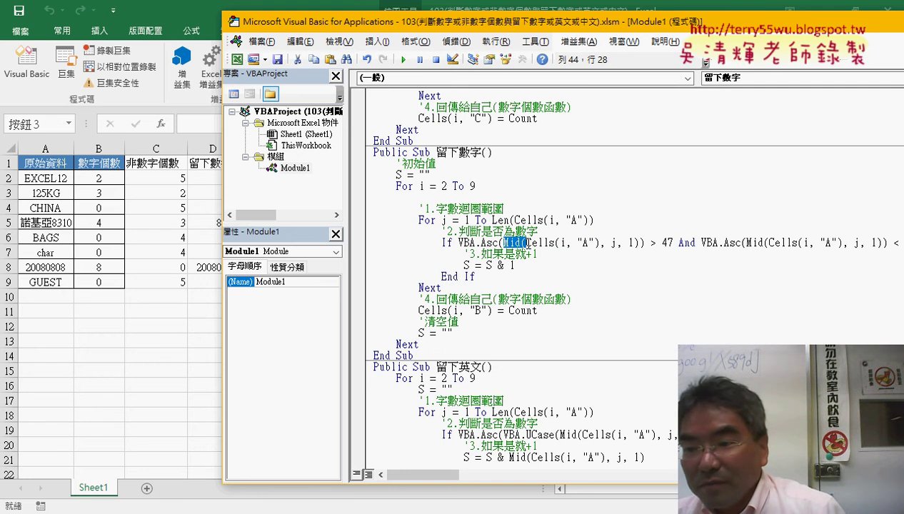
pyautogui.click(637, 243)
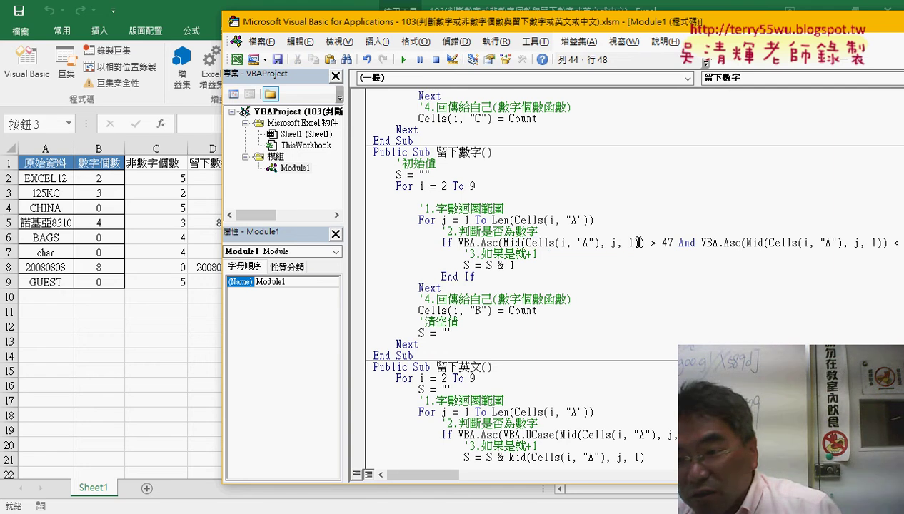
pyautogui.moveTo(638, 242); pyautogui.dragTo(503, 243)
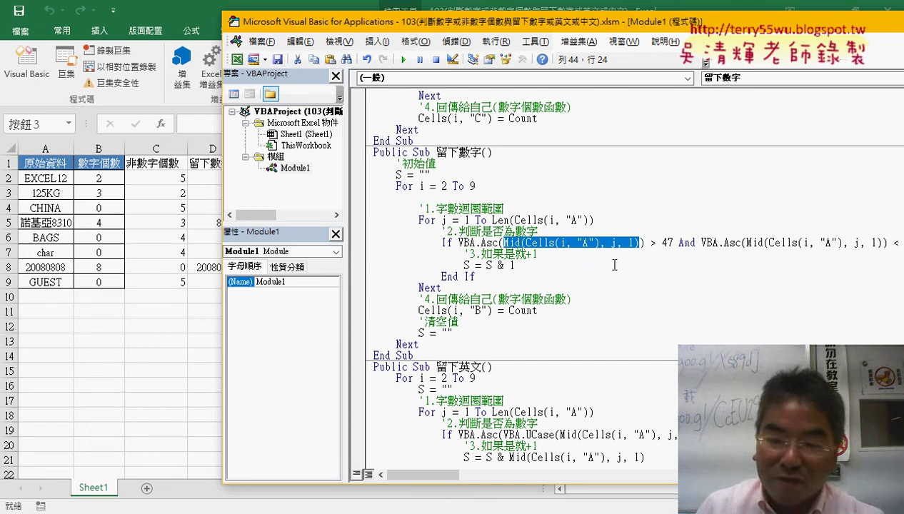
pyautogui.doubleClick(511, 265)
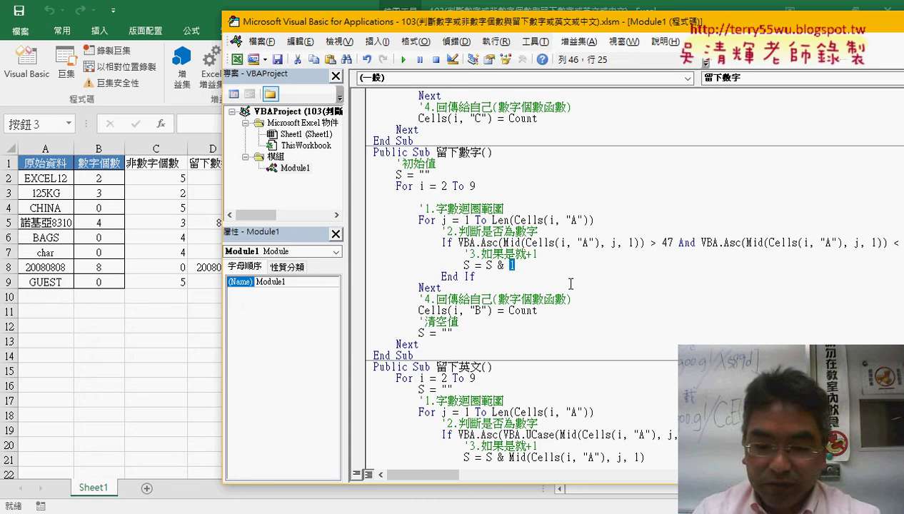
pyautogui.write('Mid(Cells(i, "A"), j, 1)')
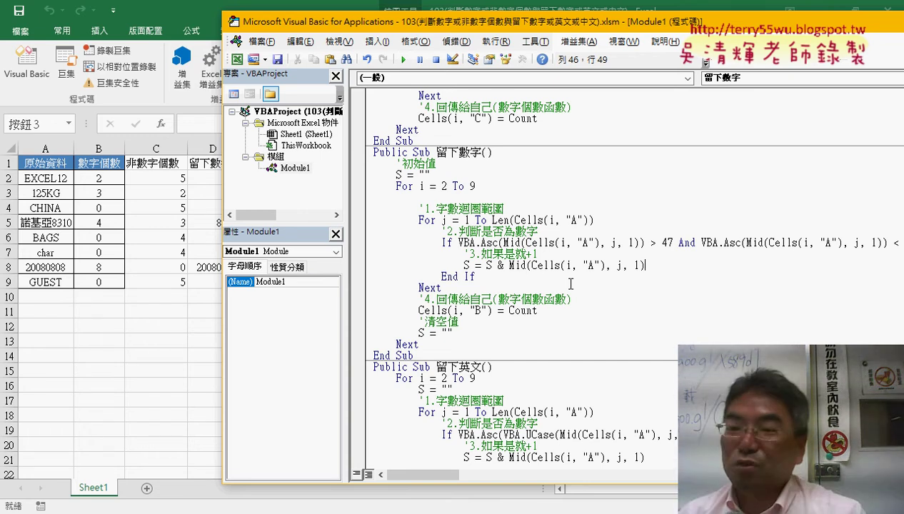
pyautogui.click(356, 265)
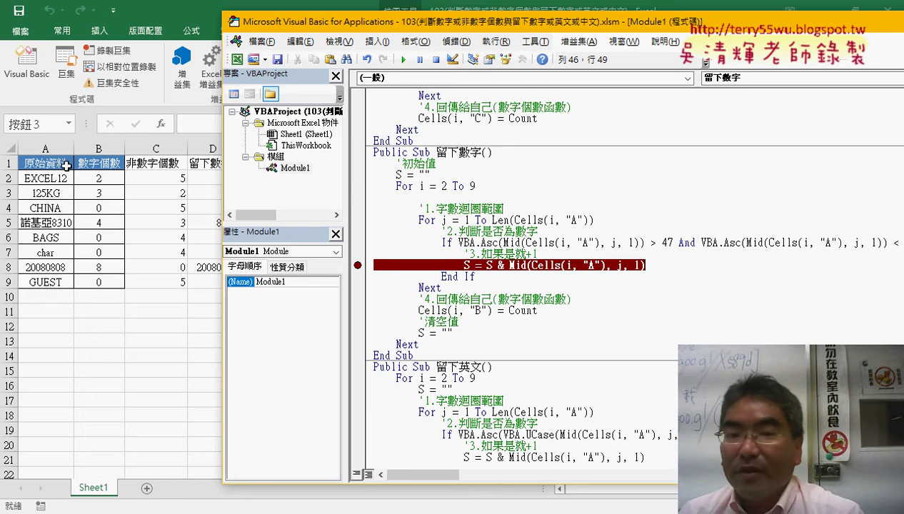
# Step: Clear the extracted digits from D2:D9 on the worksheet
pyautogui.moveTo(356, 25); pyautogui.dragTo(454, 28)
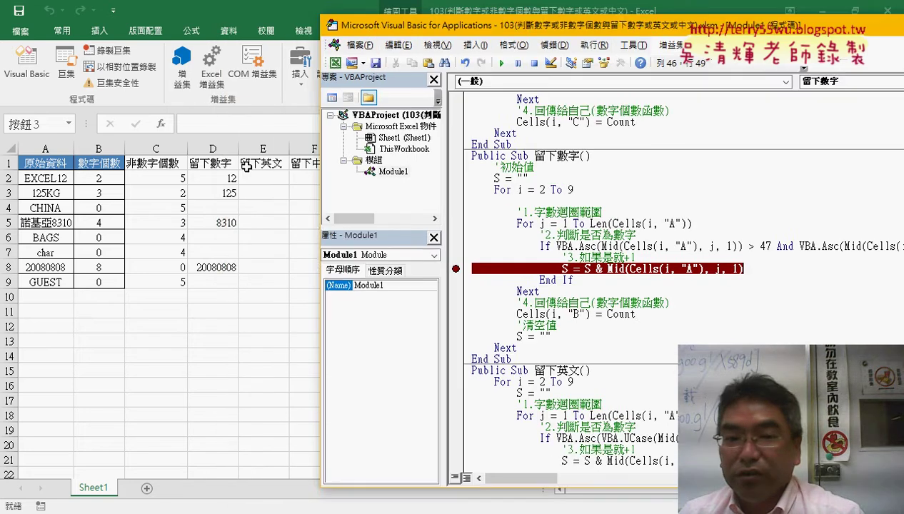
pyautogui.moveTo(213, 179); pyautogui.dragTo(224, 277)
pyautogui.press('Delete')
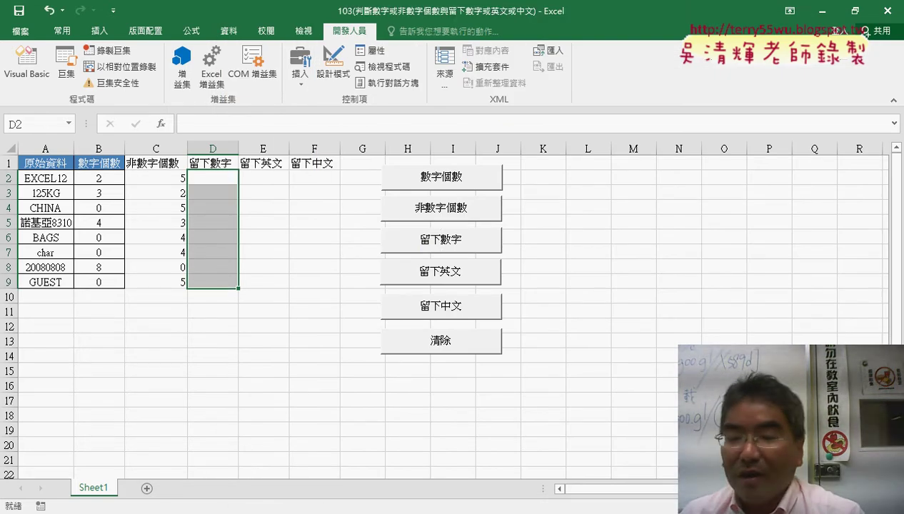
# Step: Run 留下數字 from the VBA editor until it stops at the S = S & Mid breakpoint
pyautogui.click(413, 457)
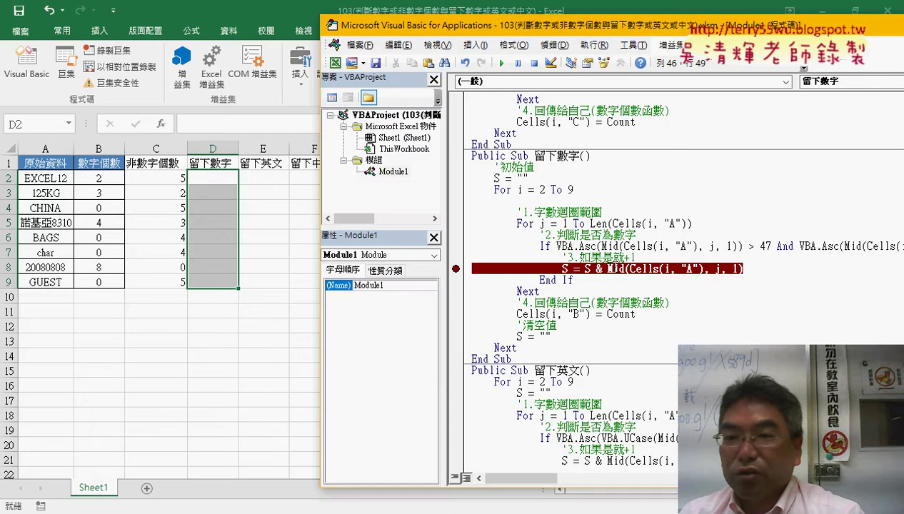
pyautogui.click(502, 62)
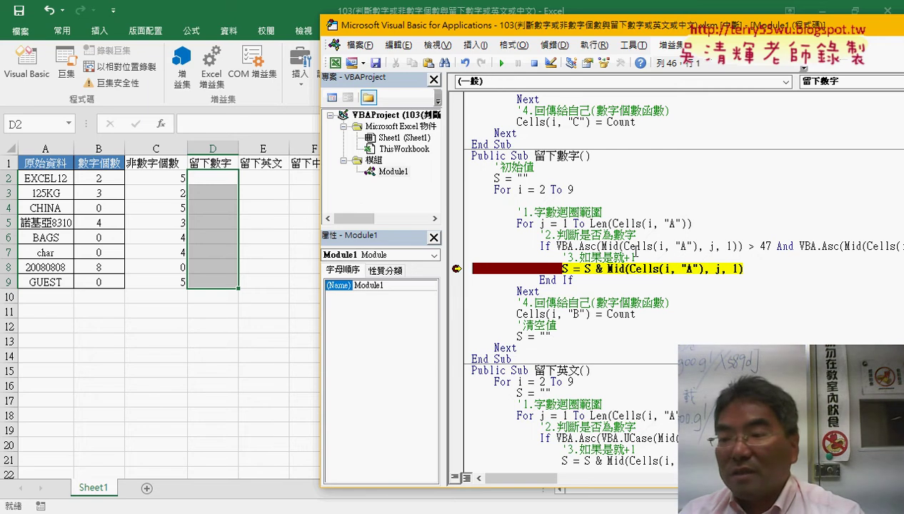
pyautogui.moveTo(609, 246)
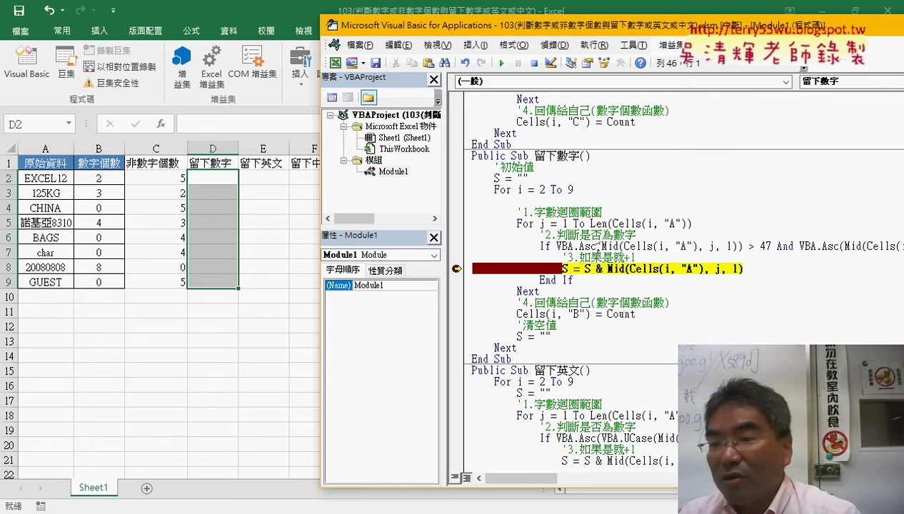
pyautogui.moveTo(598, 246)
pyautogui.mouseDown()
pyautogui.moveTo(718, 252)
pyautogui.moveTo(709, 253)
pyautogui.mouseUp()
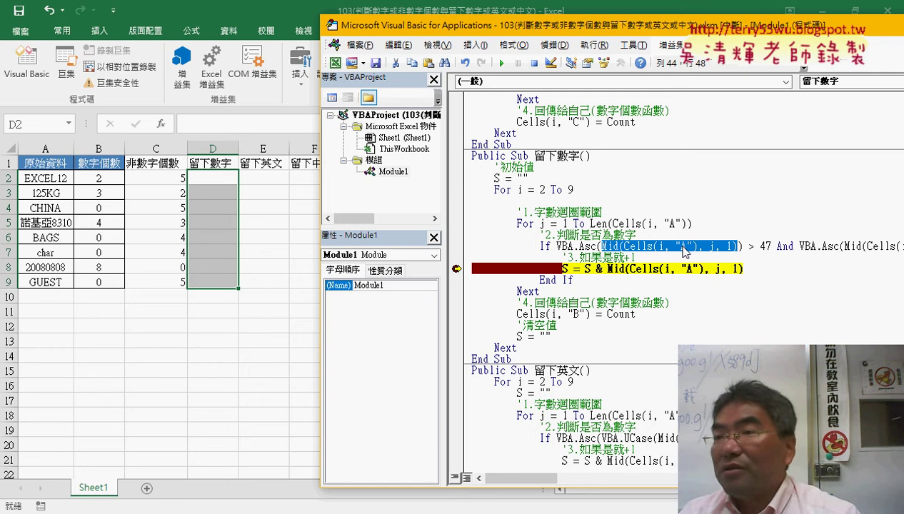
pyautogui.rightClick(680, 249)
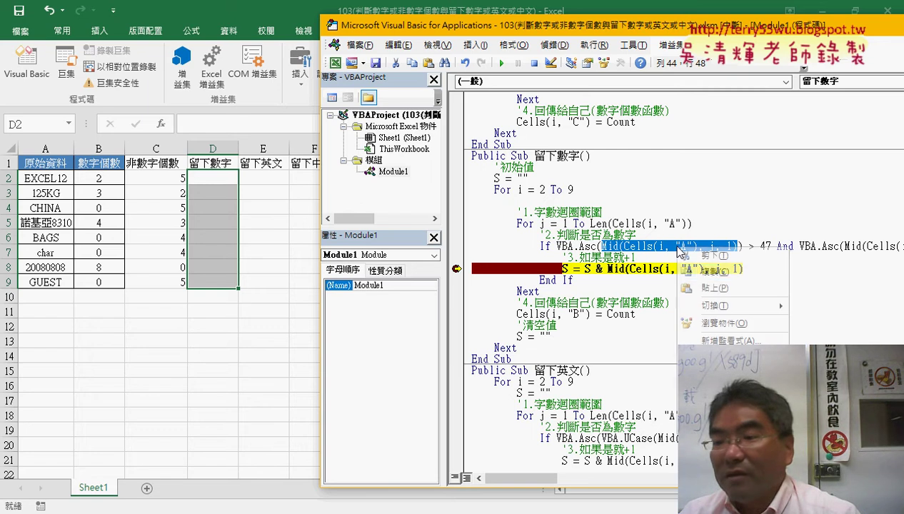
pyautogui.click(701, 272)
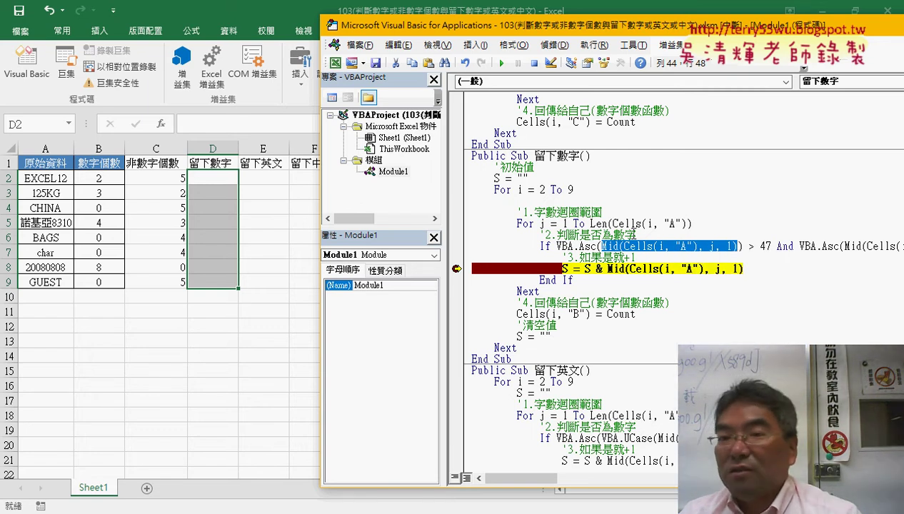
pyautogui.click(449, 47)
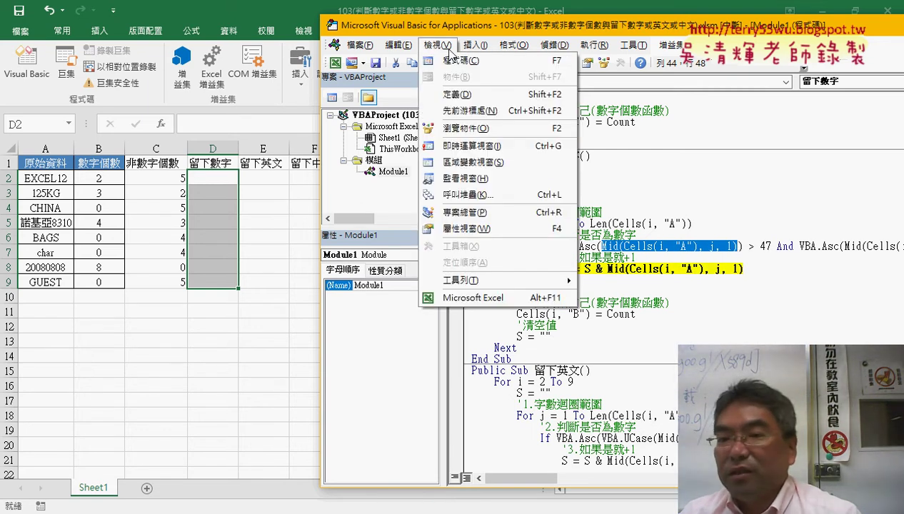
pyautogui.click(464, 145)
pyautogui.moveTo(485, 409); pyautogui.dragTo(473, 408)
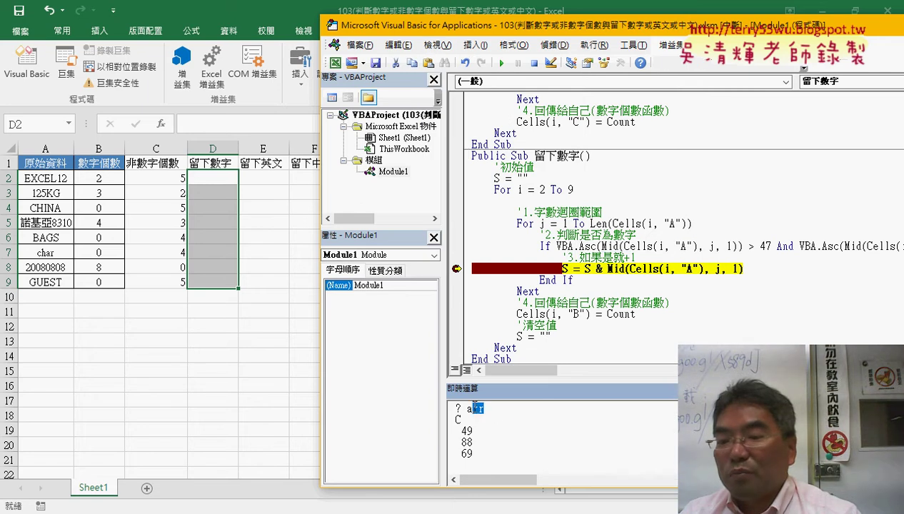
pyautogui.rightClick(472, 413)
pyautogui.click(513, 297)
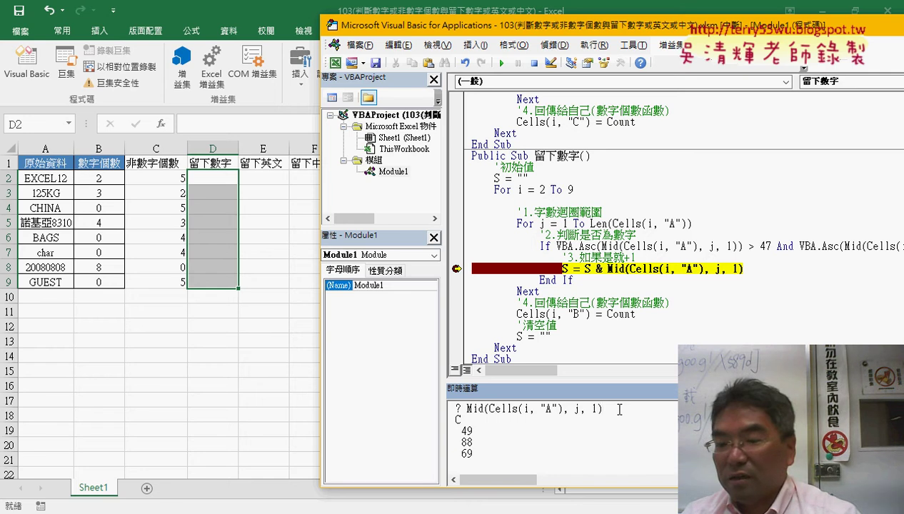
pyautogui.press('Return')
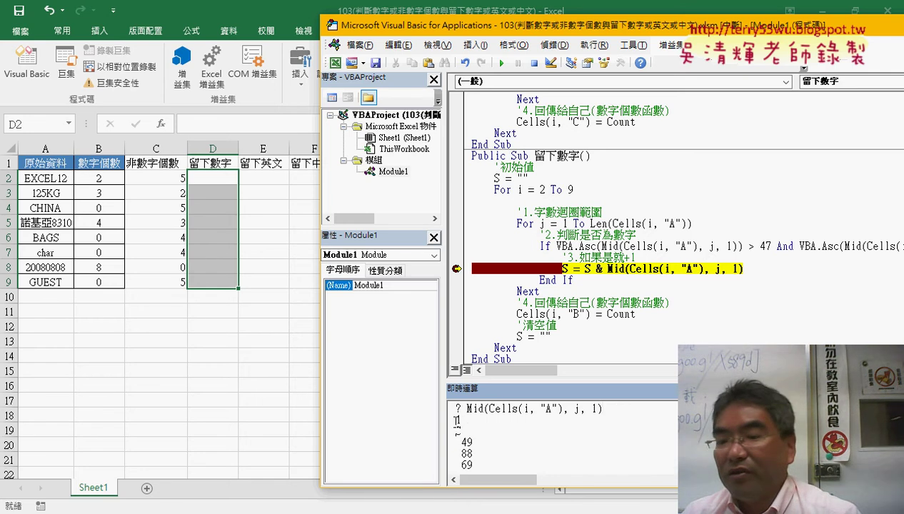
pyautogui.doubleClick(457, 420)
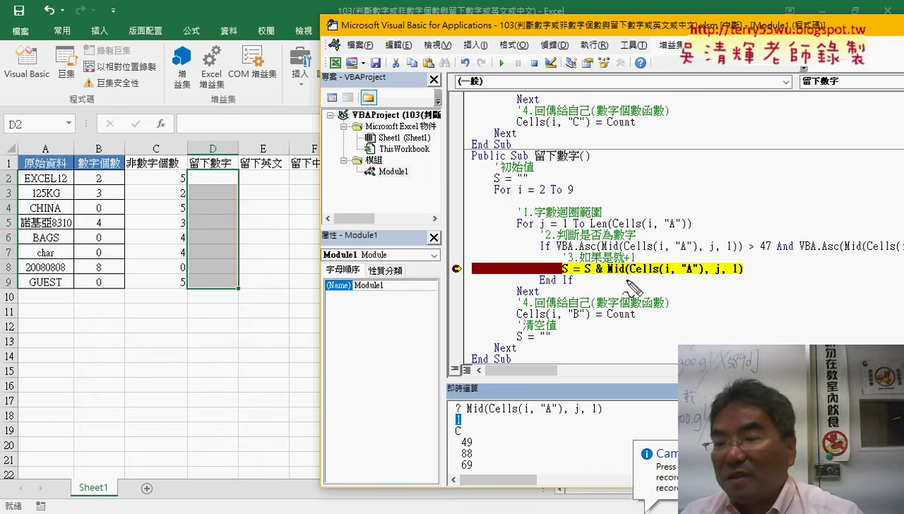
pyautogui.moveTo(609, 252); pyautogui.dragTo(736, 254)
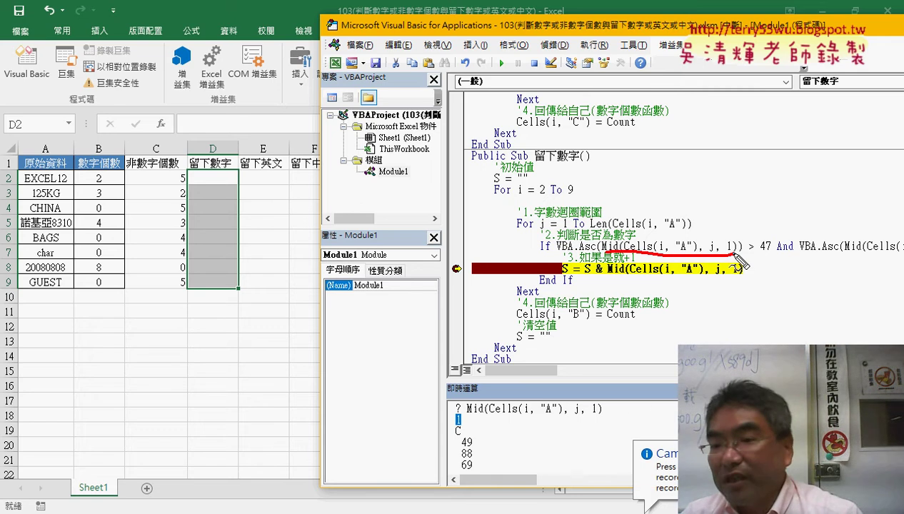
pyautogui.moveTo(468, 263); pyautogui.dragTo(466, 266)
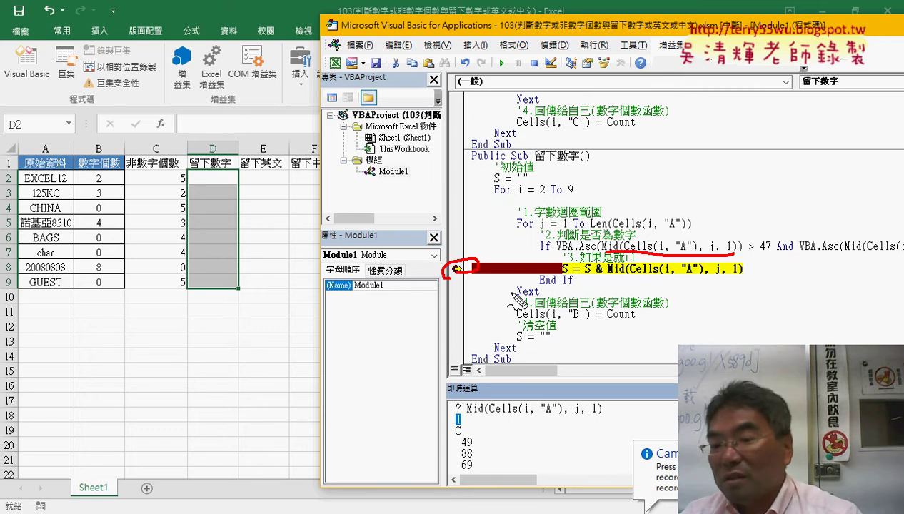
pyautogui.moveTo(468, 415); pyautogui.dragTo(609, 413)
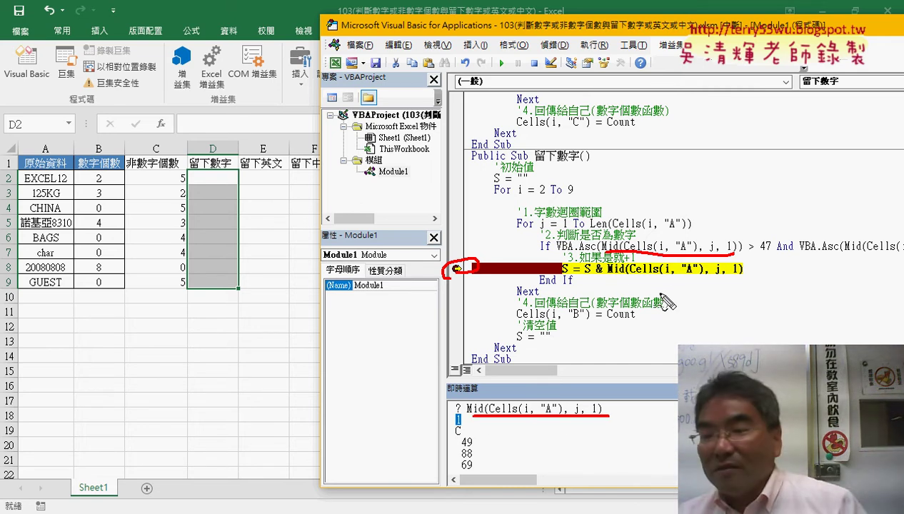
pyautogui.moveTo(634, 251); pyautogui.dragTo(540, 395)
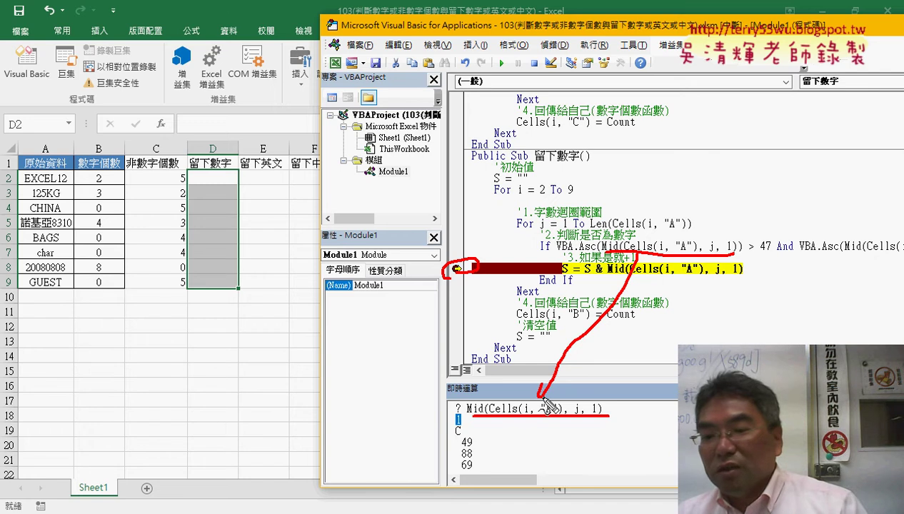
pyautogui.moveTo(449, 410); pyautogui.dragTo(461, 408)
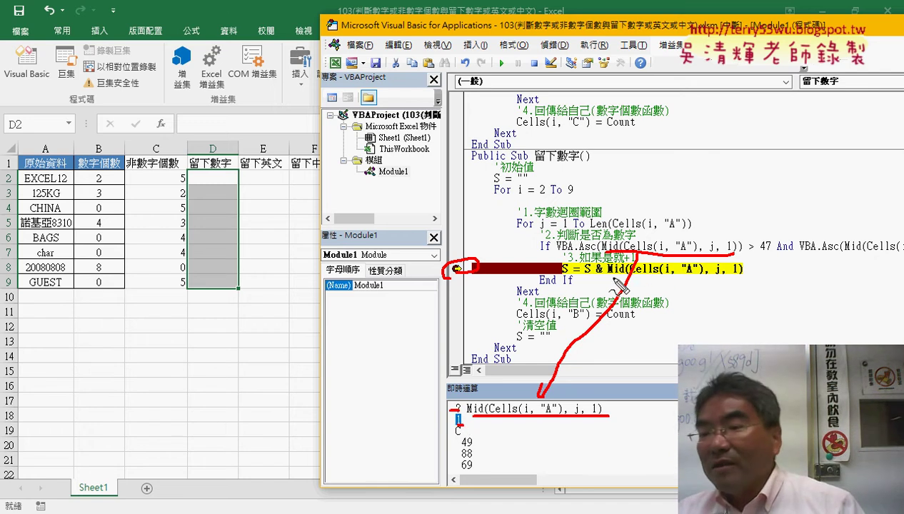
pyautogui.moveTo(612, 275); pyautogui.dragTo(712, 274)
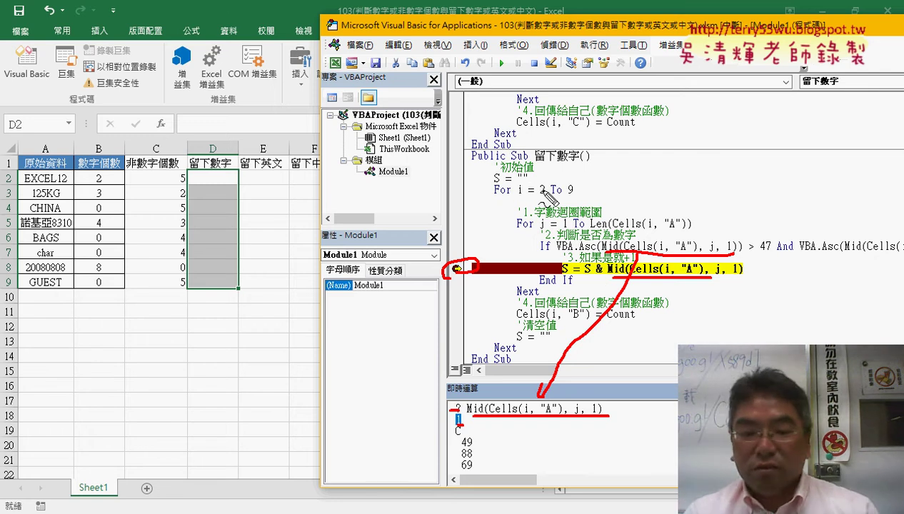
pyautogui.press('e')
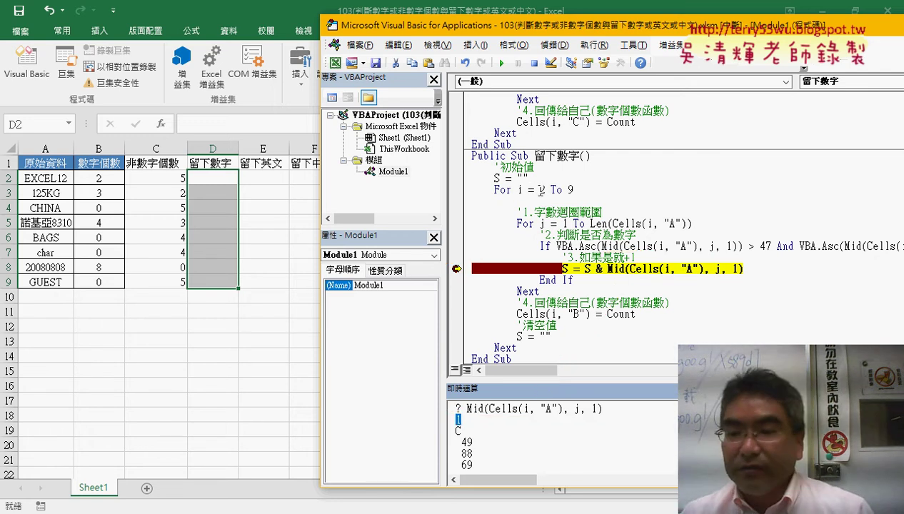
# Step: Step with F8 and resume with F5 until S holds "12"
pyautogui.press('F8')
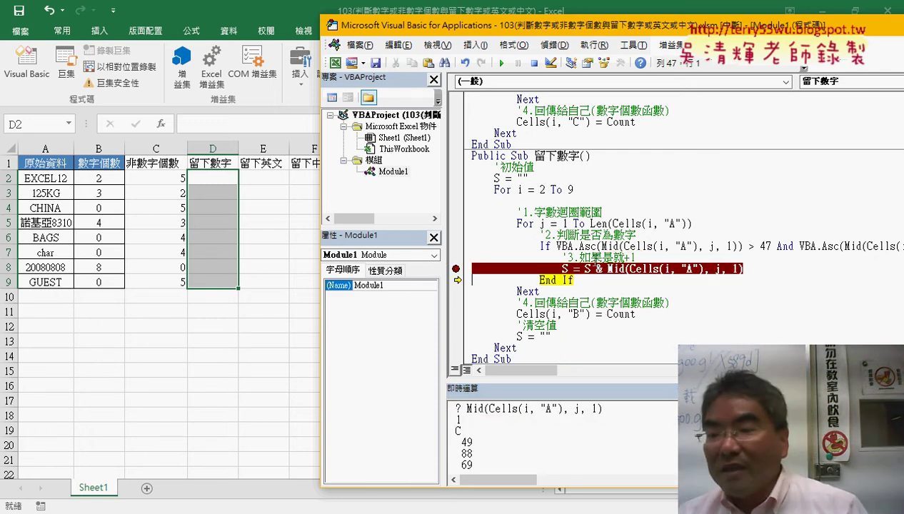
pyautogui.moveTo(587, 269)
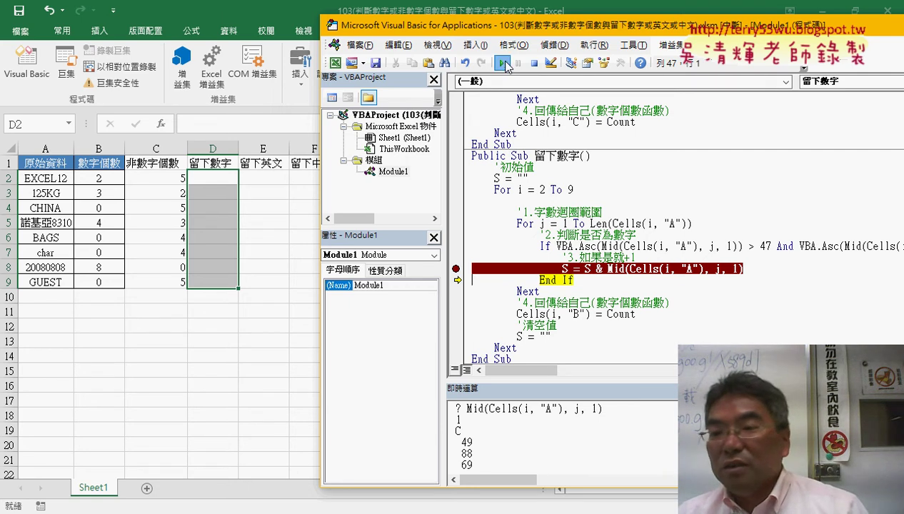
pyautogui.click(502, 63)
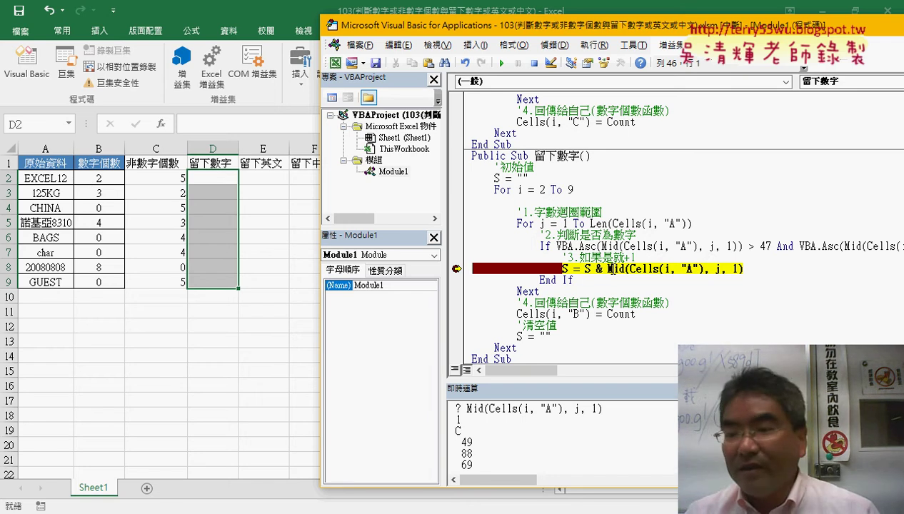
pyautogui.press('F8')
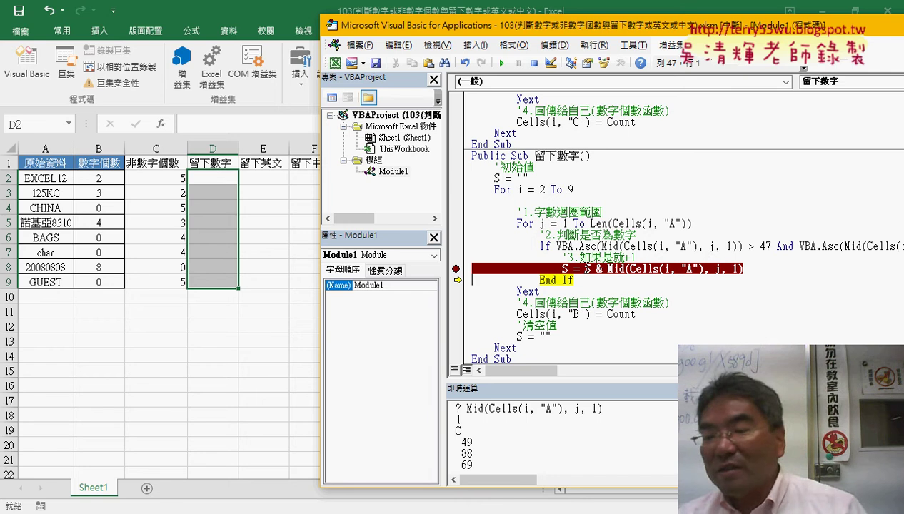
pyautogui.moveTo(587, 269)
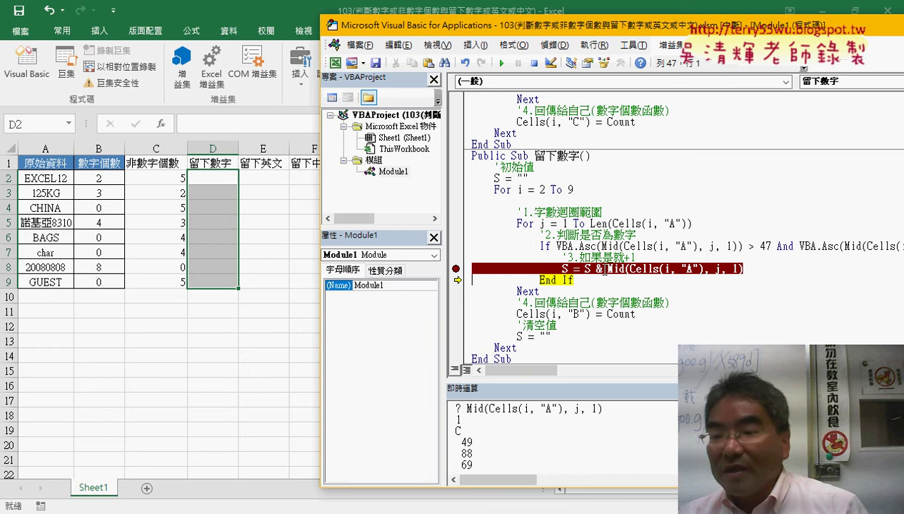
pyautogui.click(612, 314)
# Step: Make the output line Cells(i, "D") = S and drag execution back onto it
pyautogui.doubleClick(612, 315)
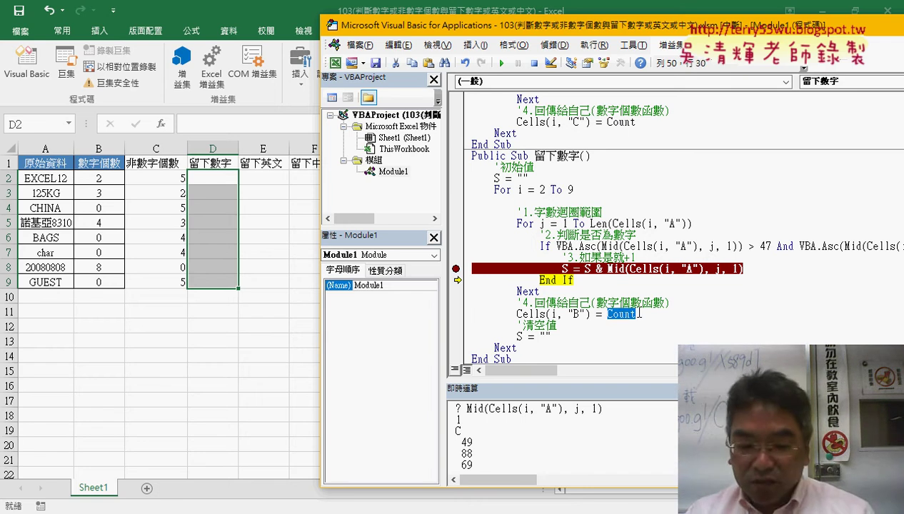
pyautogui.write('S')
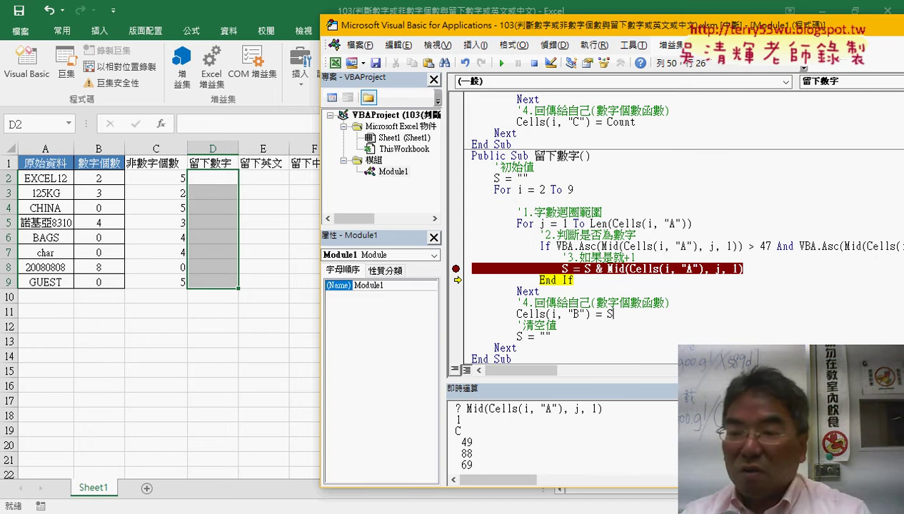
pyautogui.press('F8')
pyautogui.press('F8')
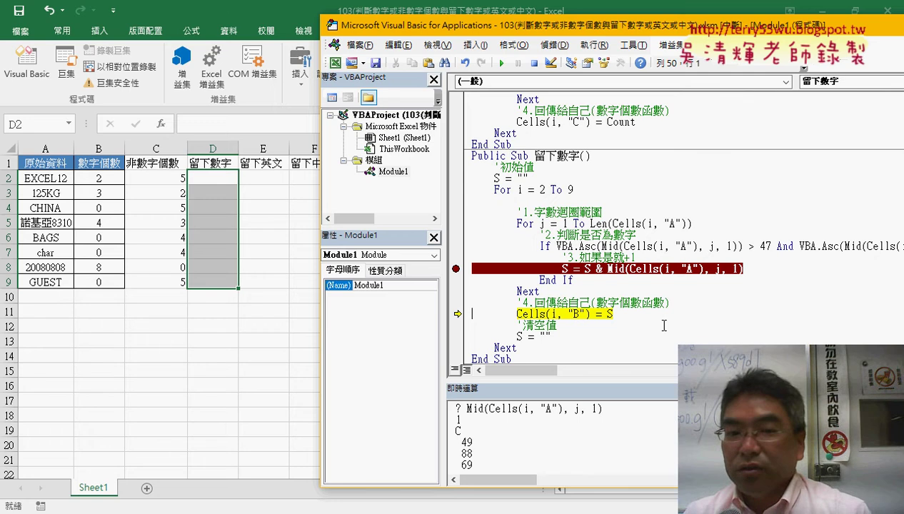
pyautogui.press('F8')
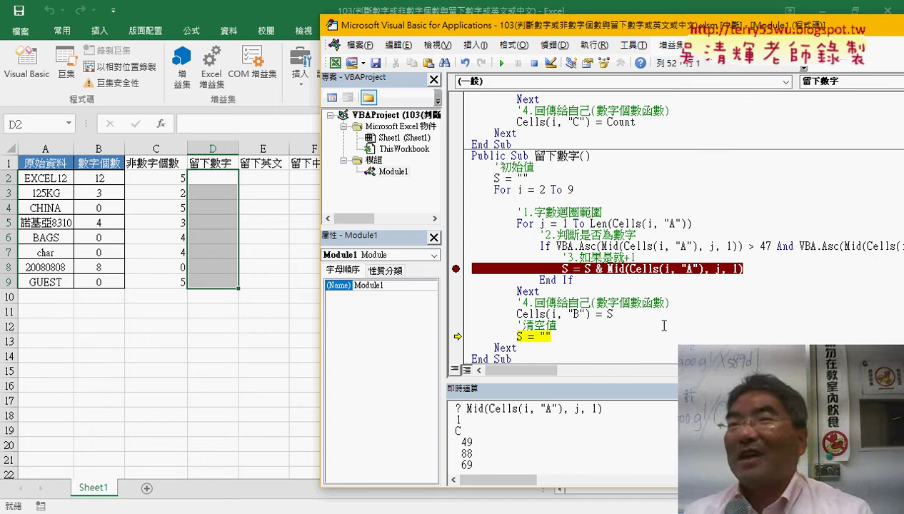
pyautogui.doubleClick(575, 312)
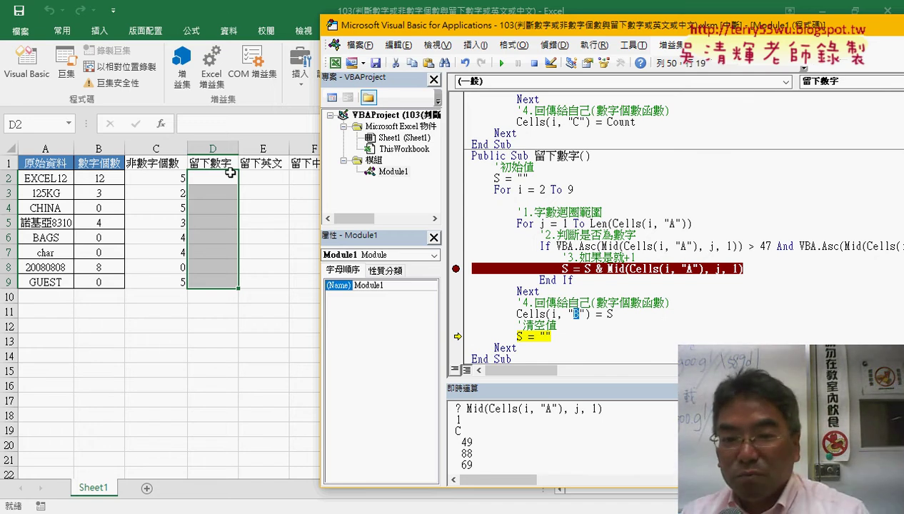
pyautogui.write('D')
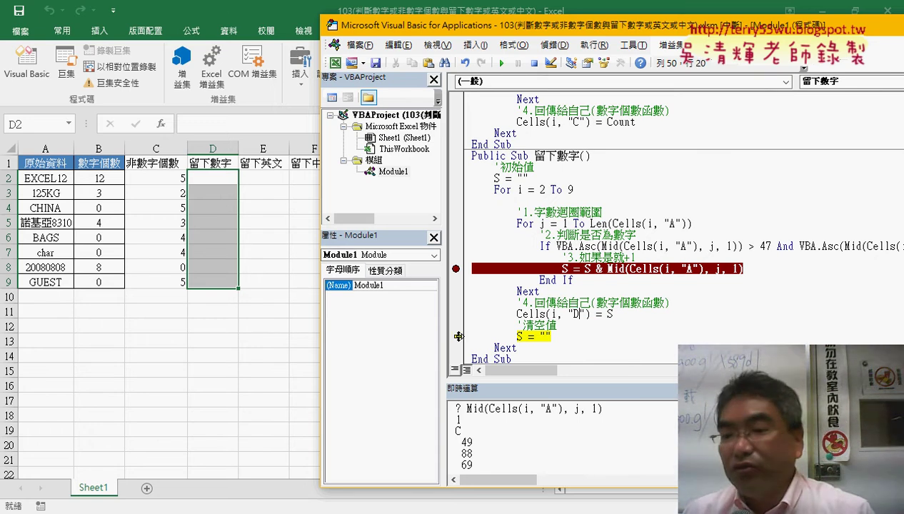
pyautogui.moveTo(459, 336); pyautogui.dragTo(458, 313)
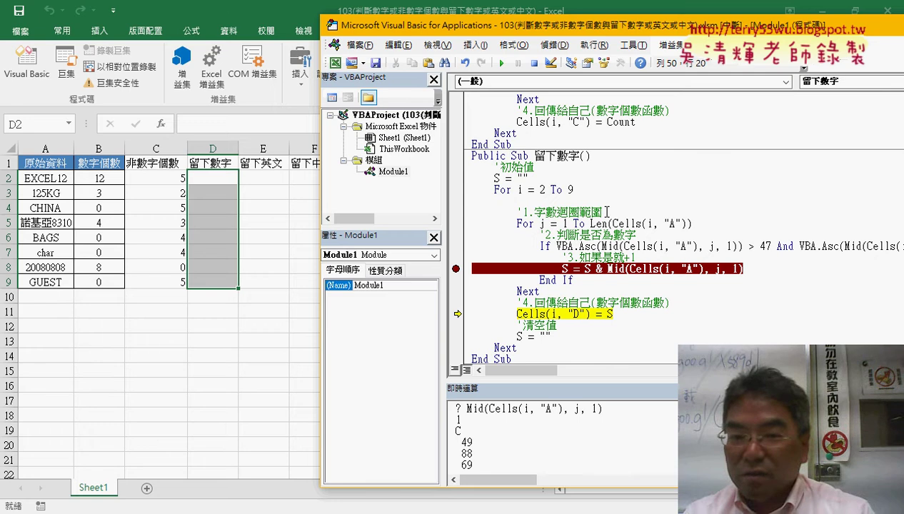
# Step: Step once more, remove the breakpoint, and run 留下數字 to fill D with 12, 125, 8310, 20080808
pyautogui.press('F8')
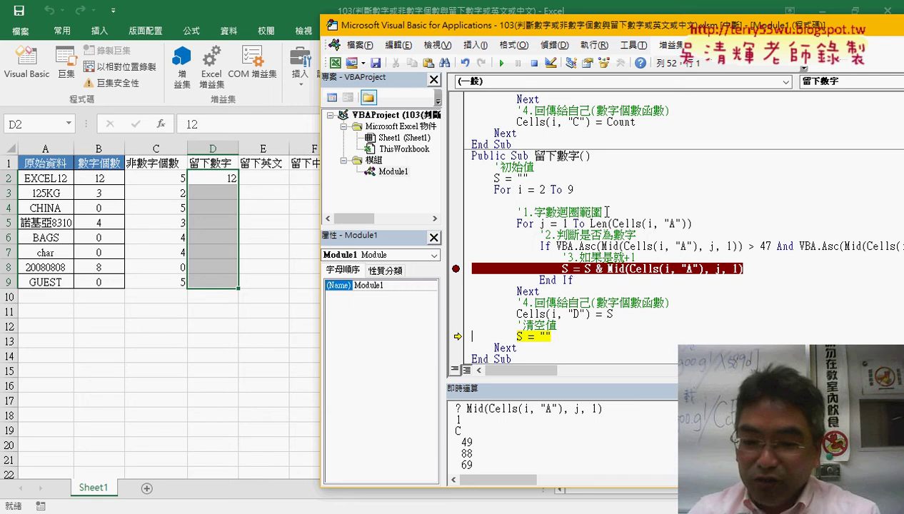
pyautogui.press('F8')
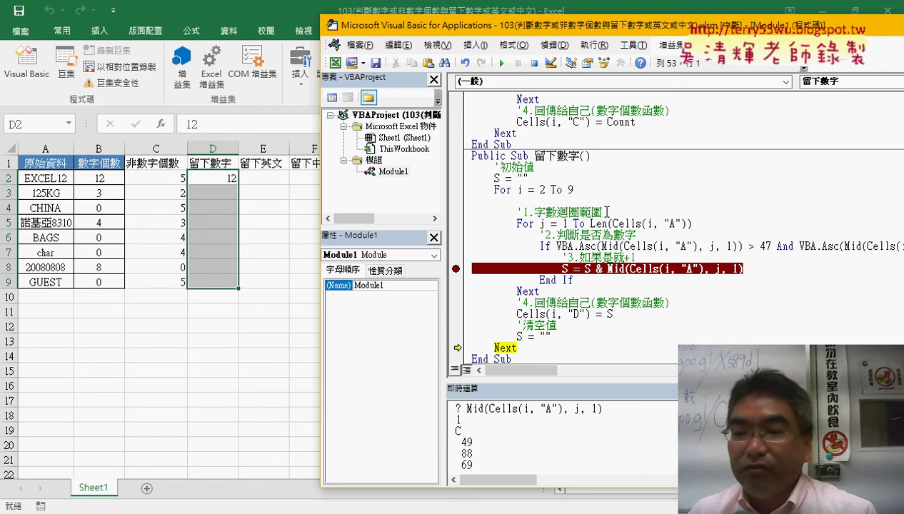
pyautogui.click(455, 268)
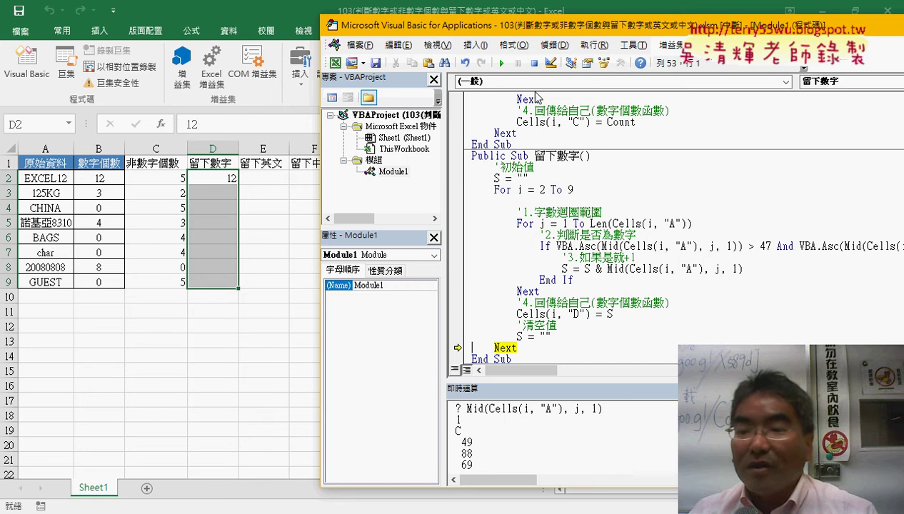
pyautogui.click(502, 63)
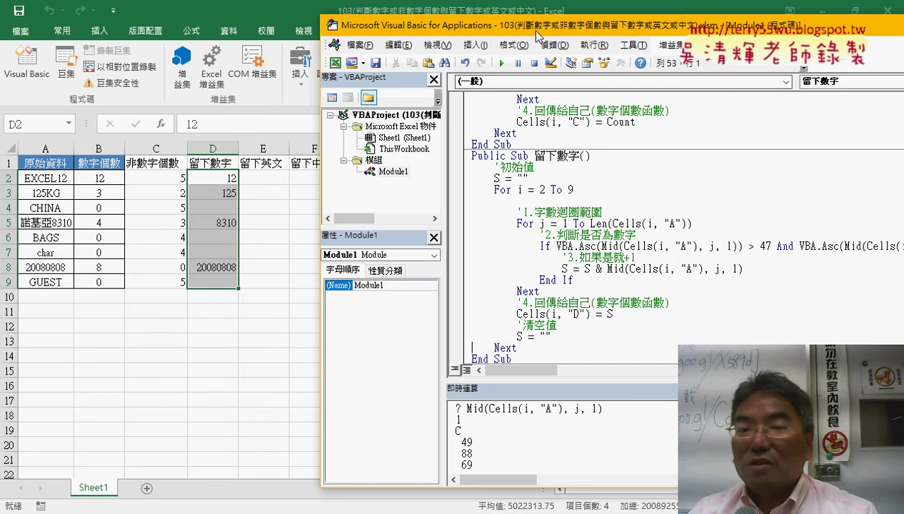
pyautogui.moveTo(539, 35); pyautogui.dragTo(387, 19)
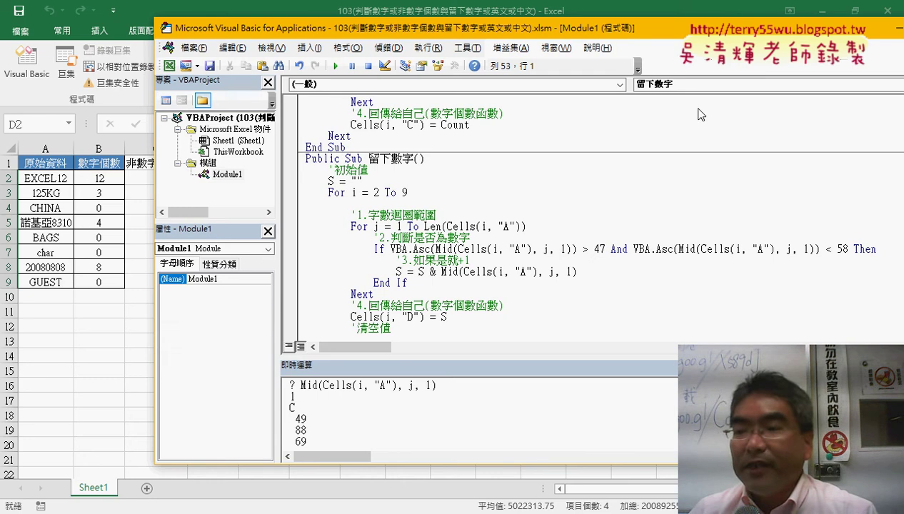
pyautogui.moveTo(664, 29); pyautogui.dragTo(594, 26)
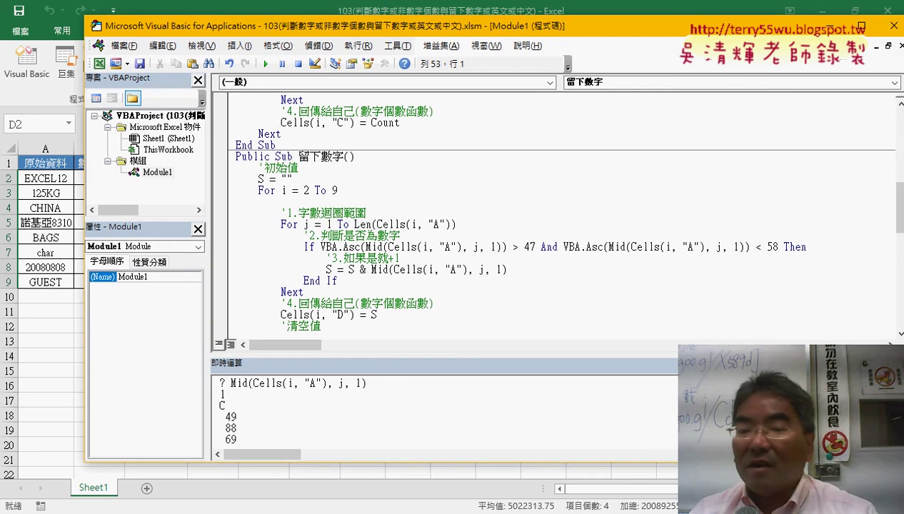
pyautogui.click(671, 362)
pyautogui.scroll(-2, 686, 275)
pyautogui.scroll(-2, 686, 276)
pyautogui.scroll(-2, 693, 275)
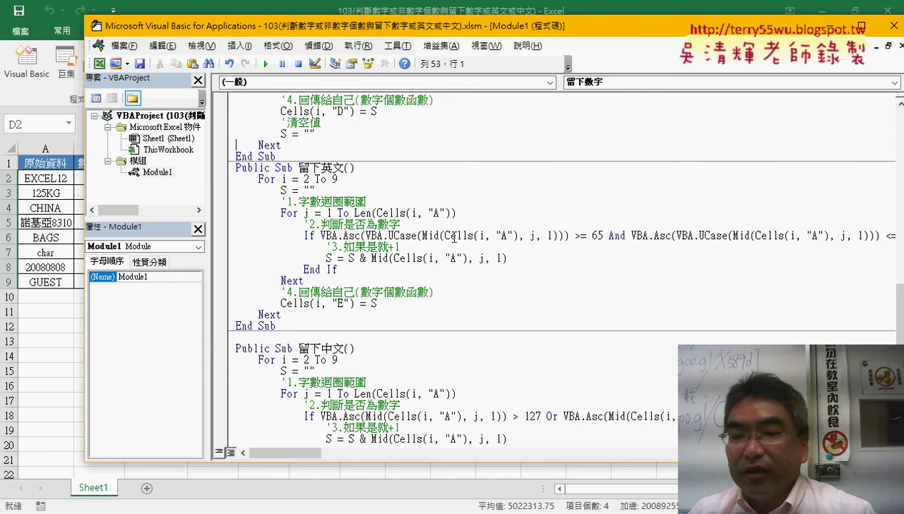
pyautogui.moveTo(366, 235); pyautogui.dragTo(418, 235)
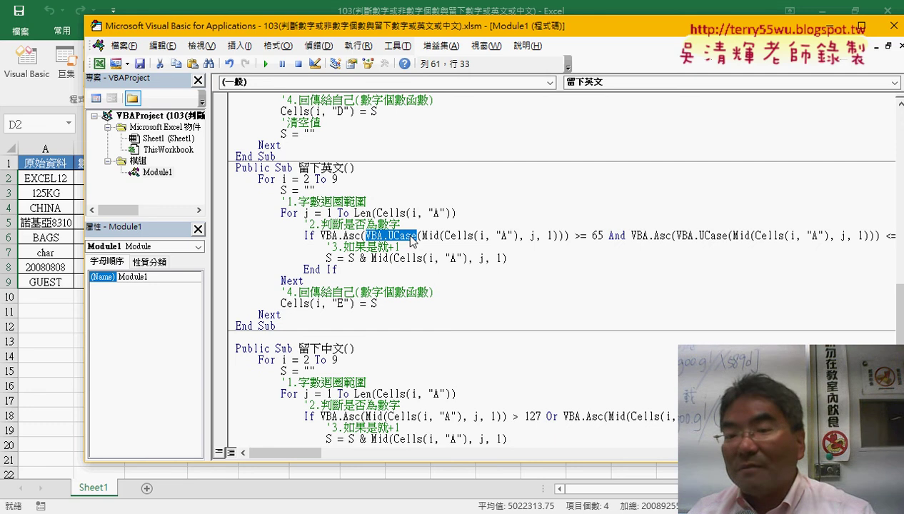
pyautogui.click(421, 235)
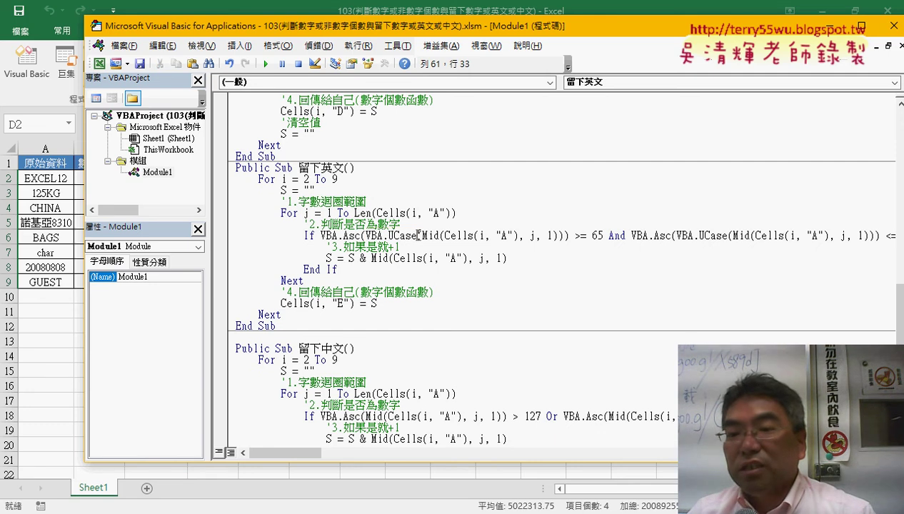
pyautogui.moveTo(419, 235); pyautogui.dragTo(564, 235)
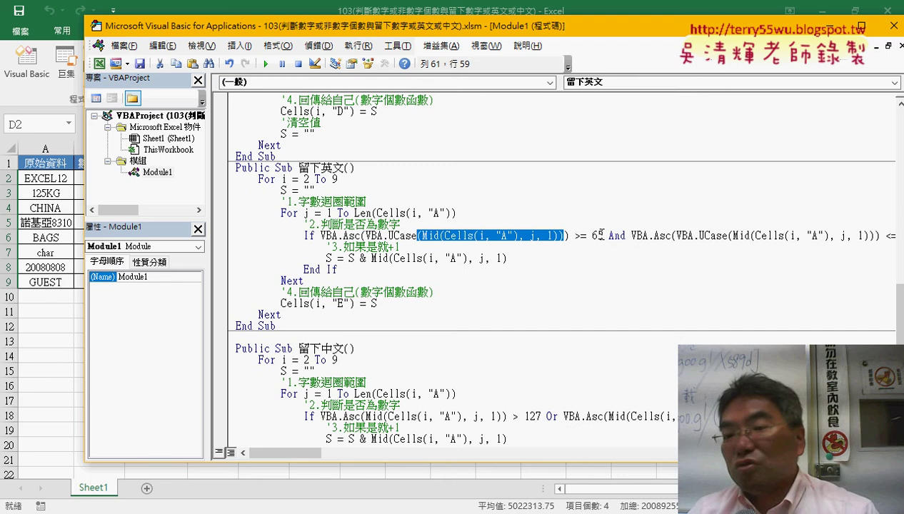
pyautogui.moveTo(603, 235); pyautogui.dragTo(575, 235)
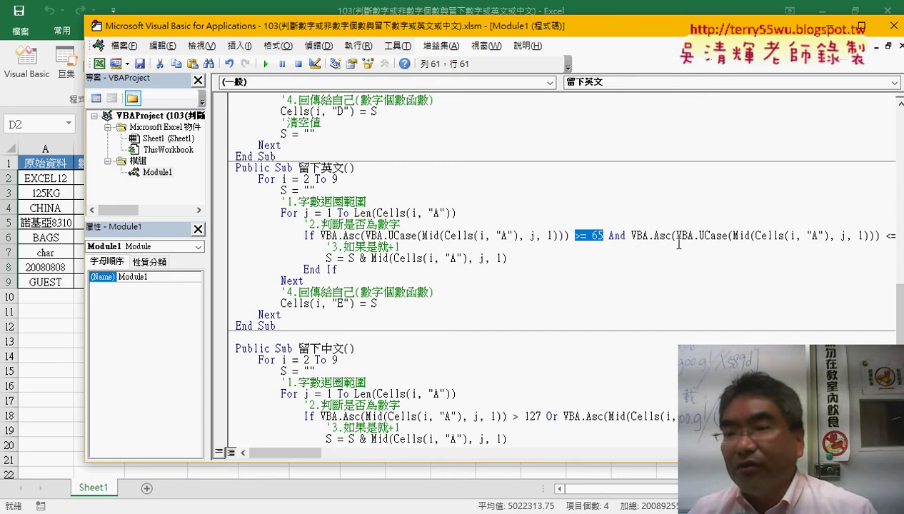
pyautogui.moveTo(629, 26); pyautogui.dragTo(581, 23)
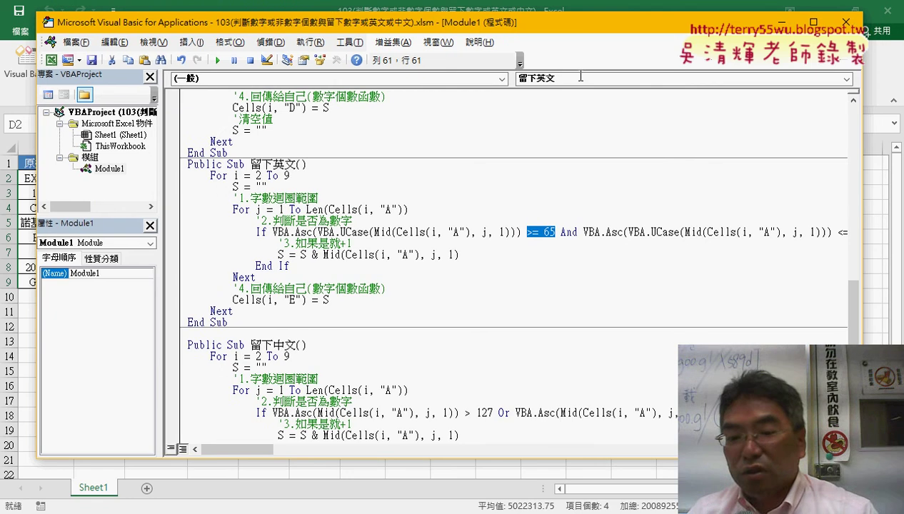
pyautogui.moveTo(257, 449); pyautogui.dragTo(262, 450)
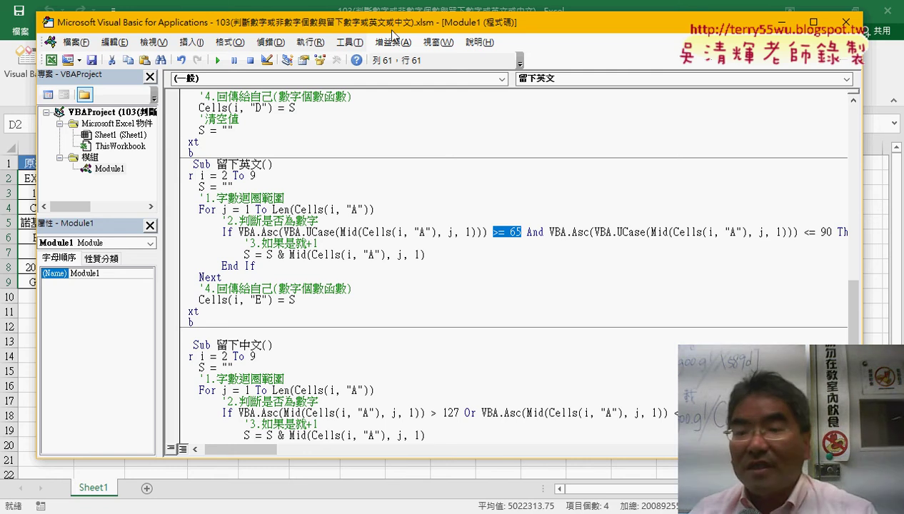
pyautogui.moveTo(392, 34); pyautogui.dragTo(437, 34)
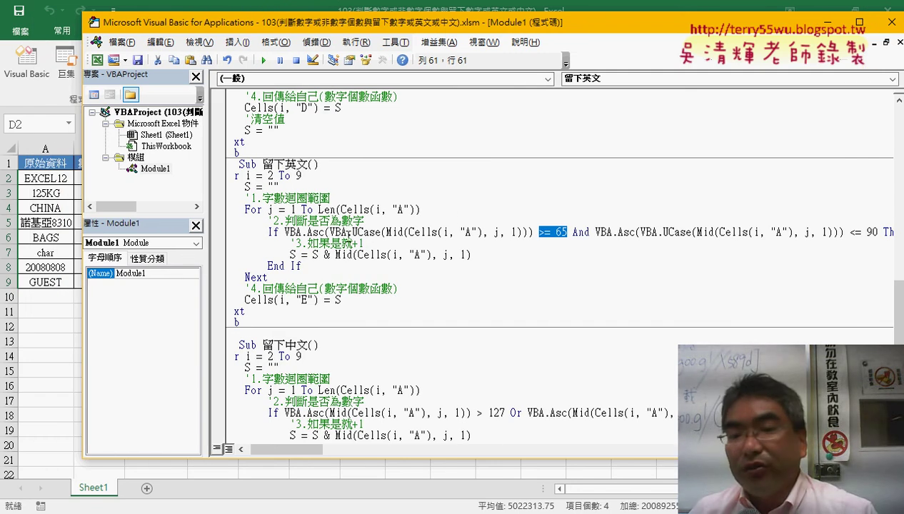
pyautogui.moveTo(330, 231); pyautogui.dragTo(383, 231)
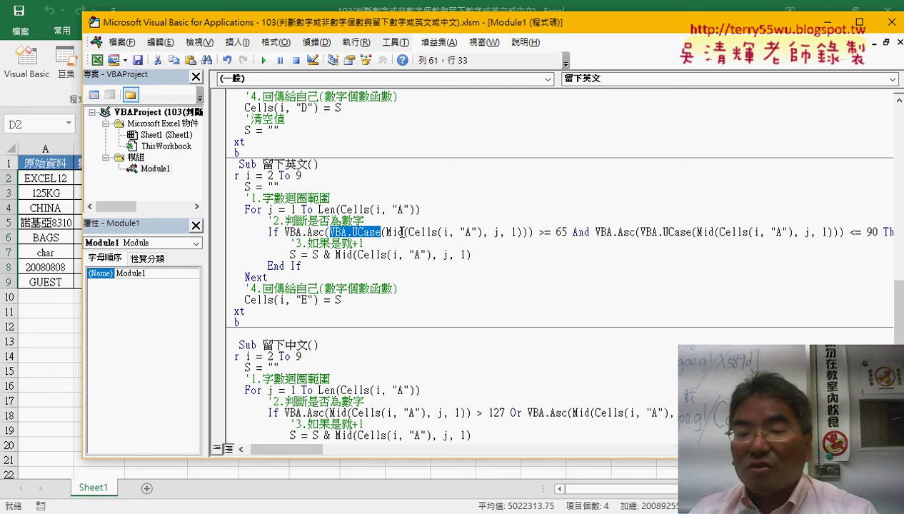
pyautogui.scroll(-4, 402, 232)
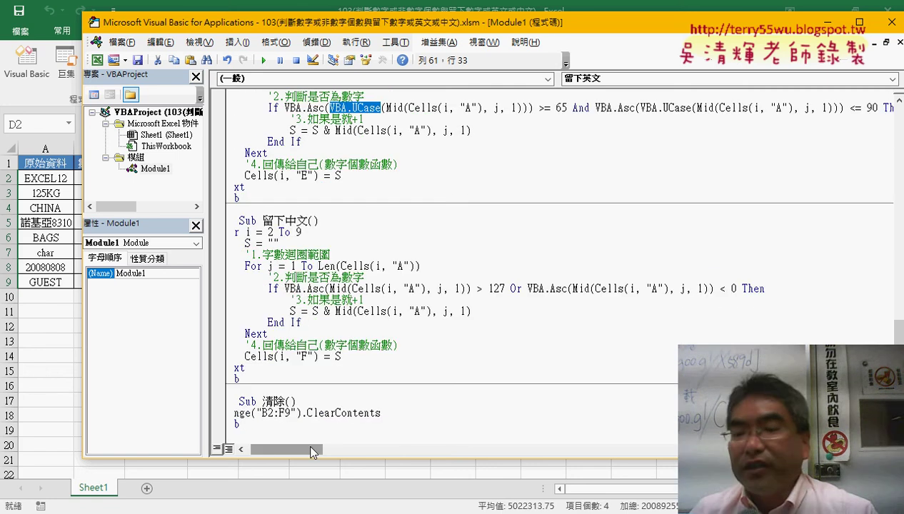
# Step: Highlight the > 127 test in 留下中文, then return to the macro-button worksheet
pyautogui.moveTo(311, 452); pyautogui.dragTo(276, 448)
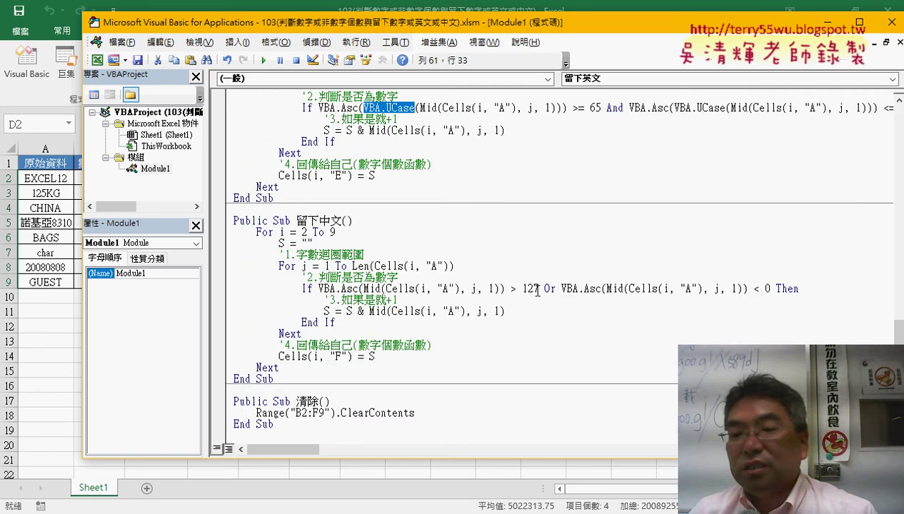
pyautogui.moveTo(539, 289); pyautogui.dragTo(319, 289)
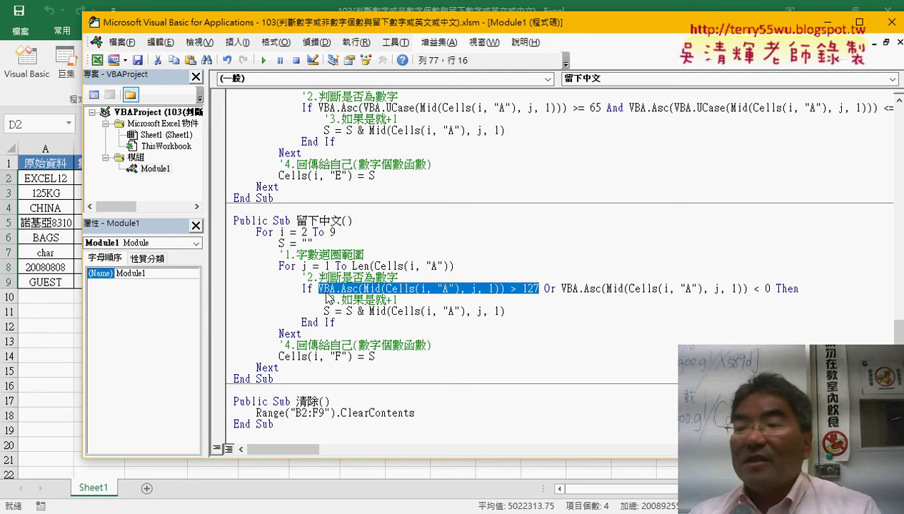
pyautogui.click(764, 289)
pyautogui.moveTo(539, 289); pyautogui.dragTo(527, 290)
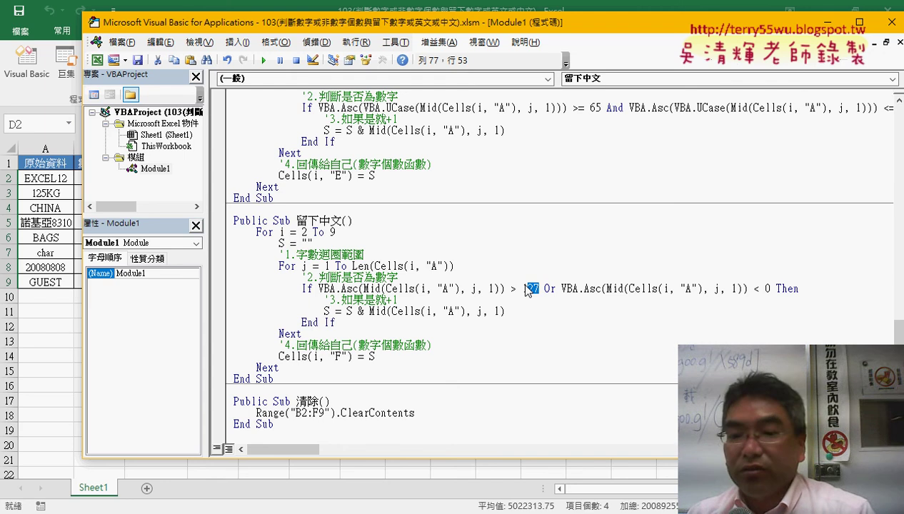
pyautogui.click(57, 354)
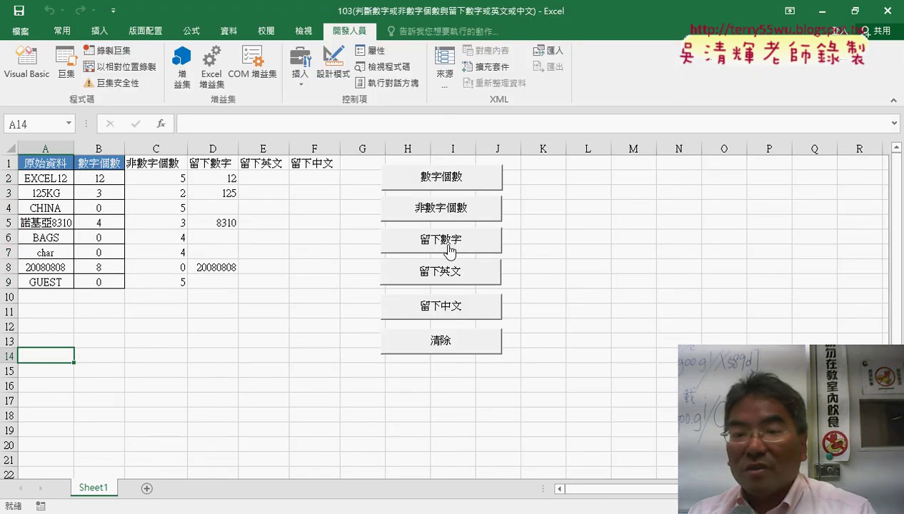
# Step: Run 留下英文 and 留下中文 to fill column E with English letters and F5 with 諾基亞, then select EXCEL in A2
pyautogui.click(456, 279)
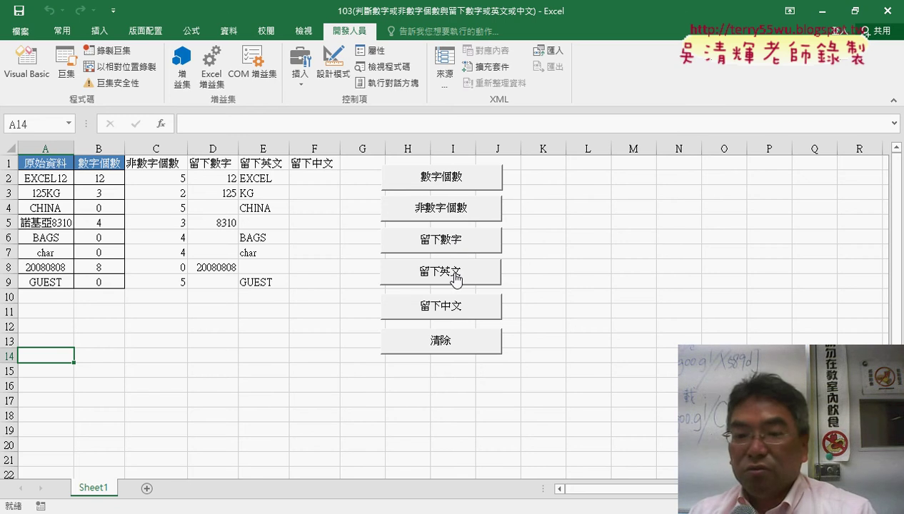
pyautogui.click(459, 313)
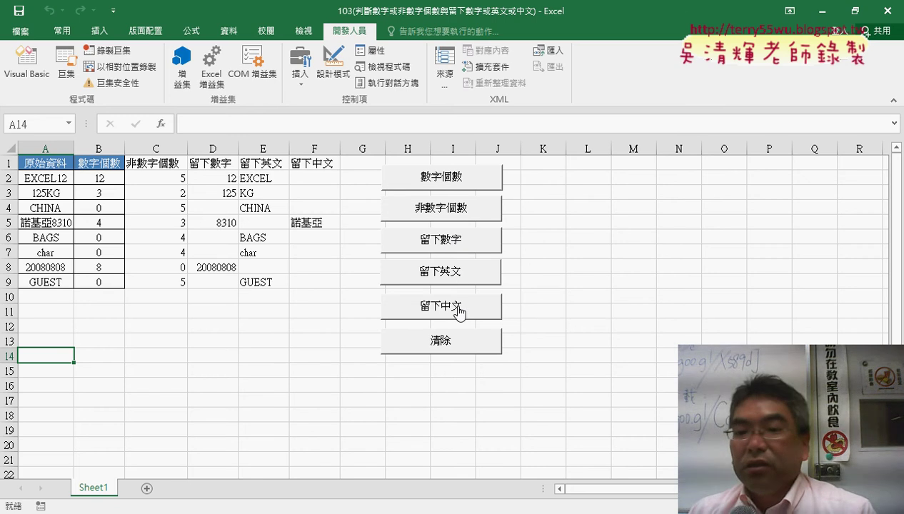
pyautogui.click(316, 223)
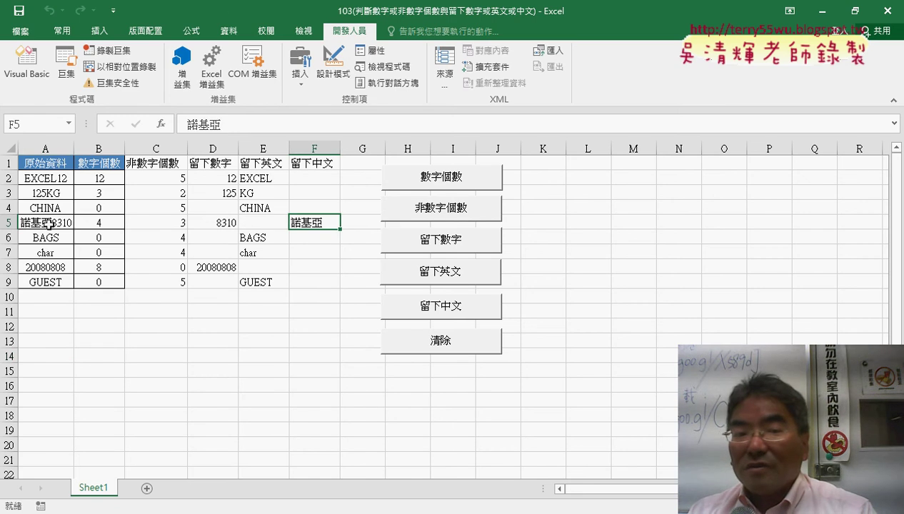
pyautogui.doubleClick(44, 179)
pyautogui.moveTo(26, 178); pyautogui.dragTo(58, 178)
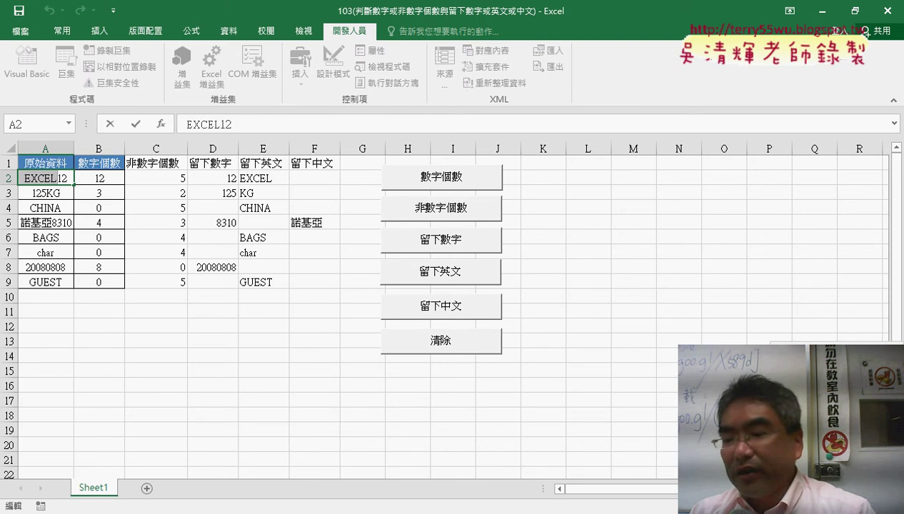
# Step: Replace EXCEL in A2 with full-width letters so the cell reads ＥＸＣＥＬ12
pyautogui.rightClick(689, 512)
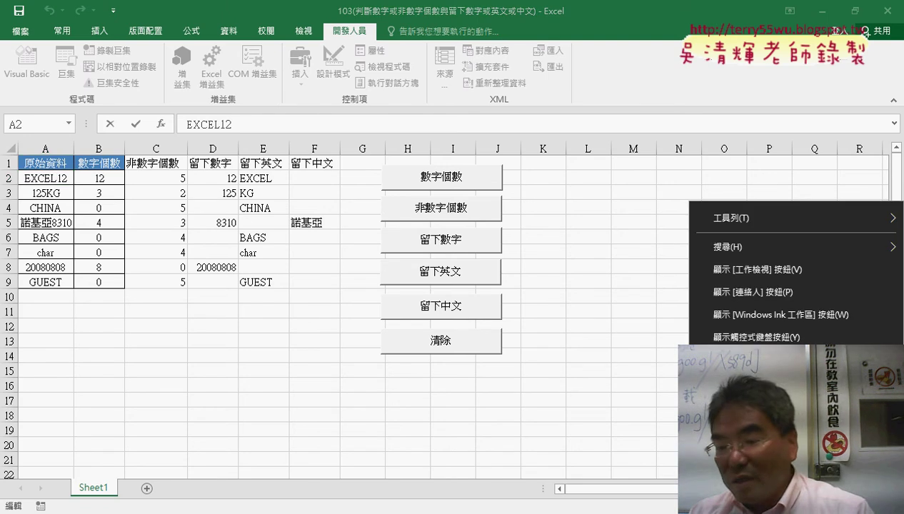
pyautogui.click(175, 126)
pyautogui.moveTo(220, 126); pyautogui.dragTo(186, 125)
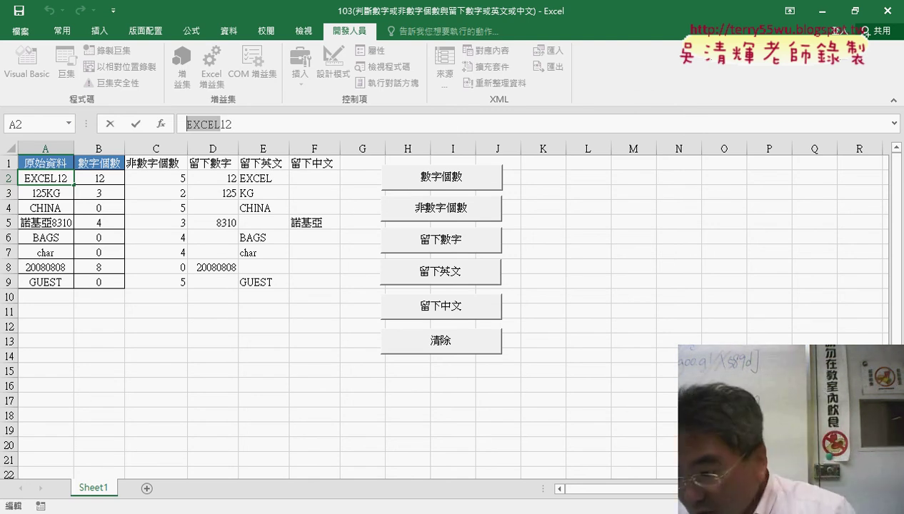
pyautogui.rightClick(690, 500)
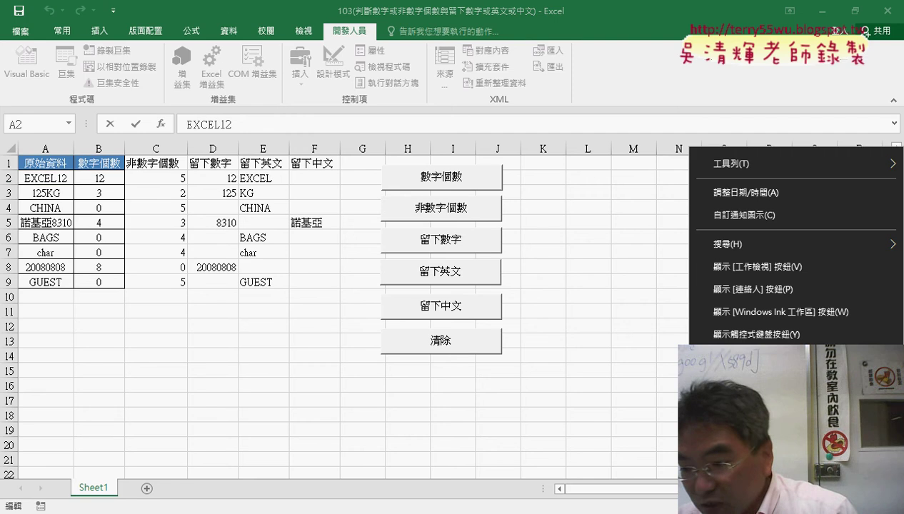
pyautogui.press('Escape')
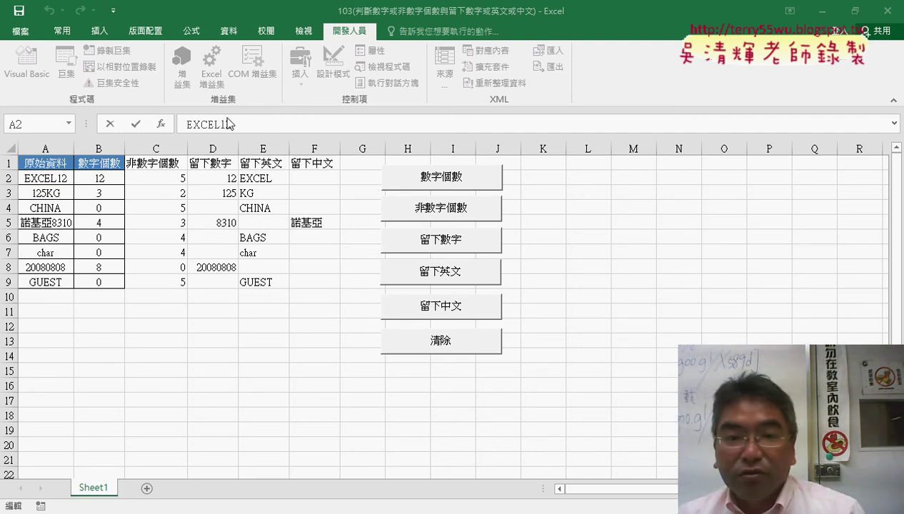
pyautogui.hotkey('shift', 'Right')
pyautogui.hotkey('shift', 'Right')
pyautogui.hotkey('shift', 'Right')
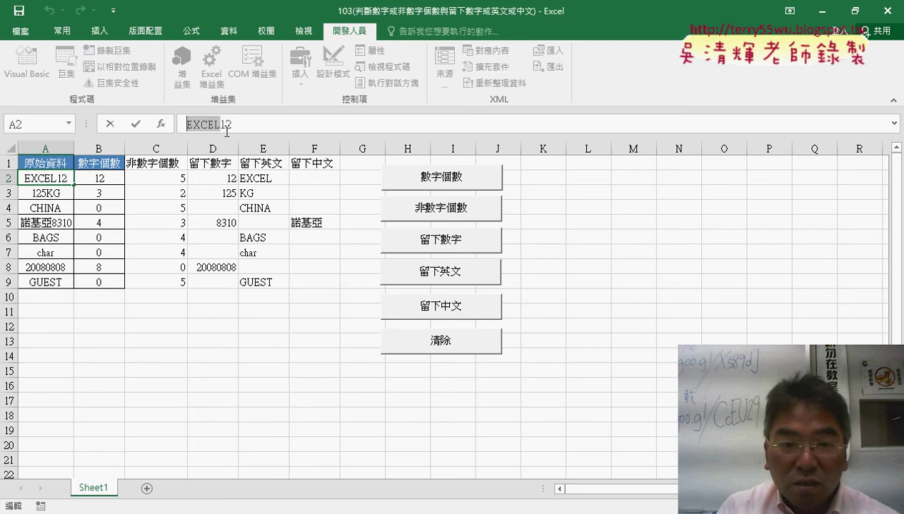
pyautogui.write('E')
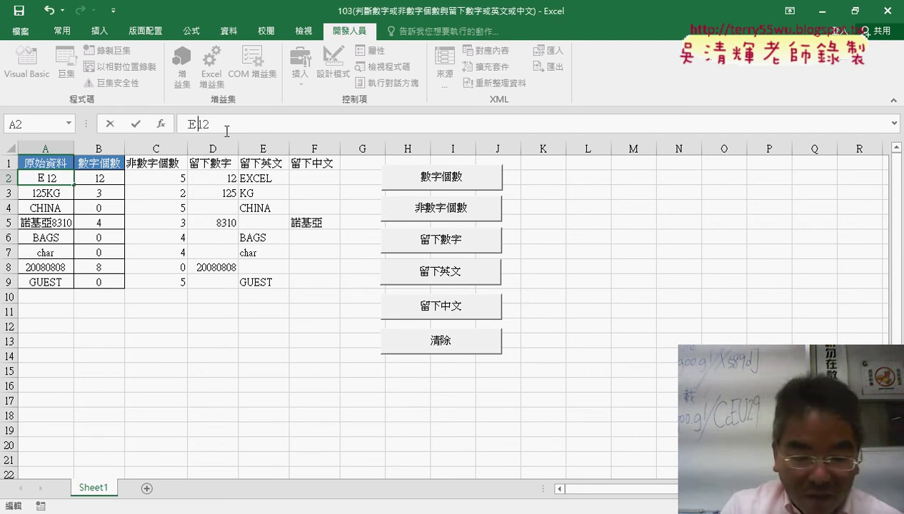
pyautogui.write('X')
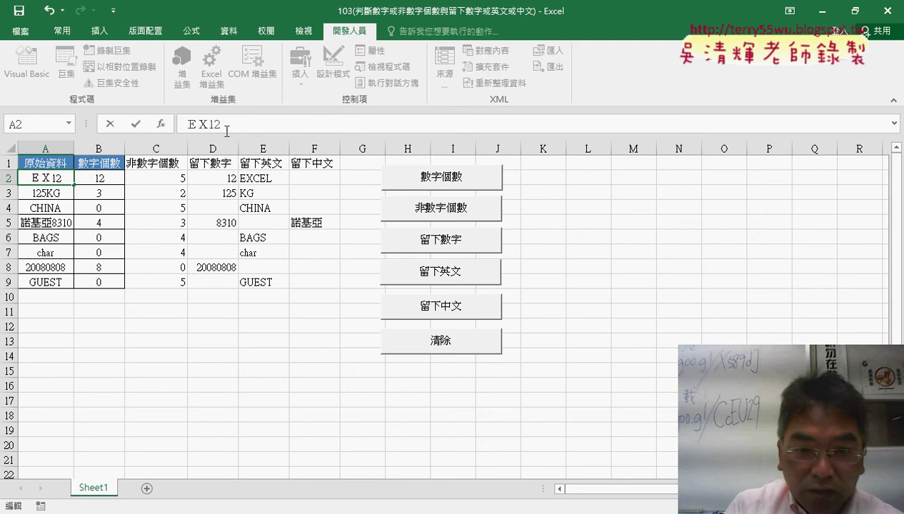
pyautogui.write('CE')
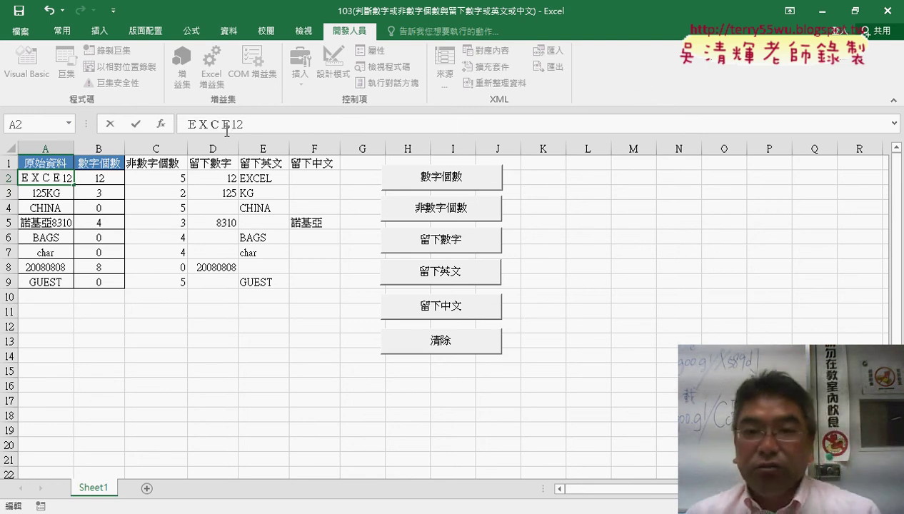
pyautogui.write('L')
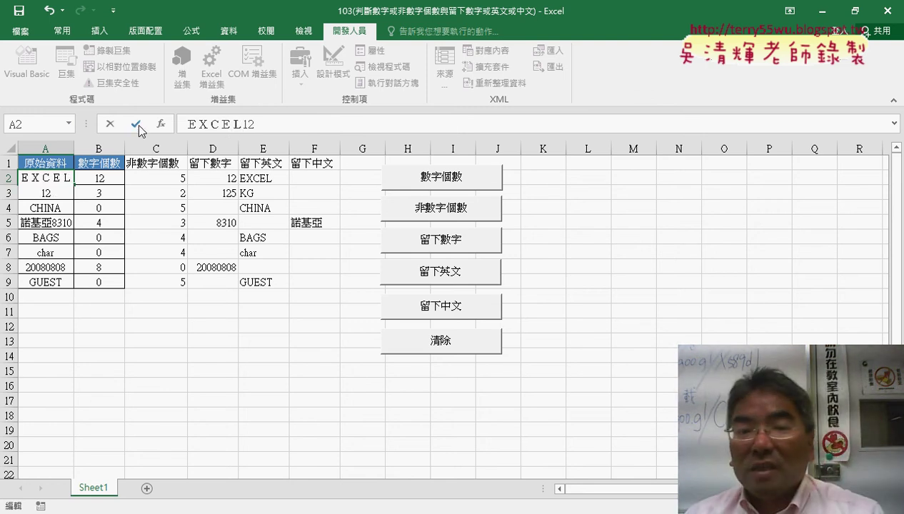
pyautogui.click(135, 124)
pyautogui.doubleClick(191, 125)
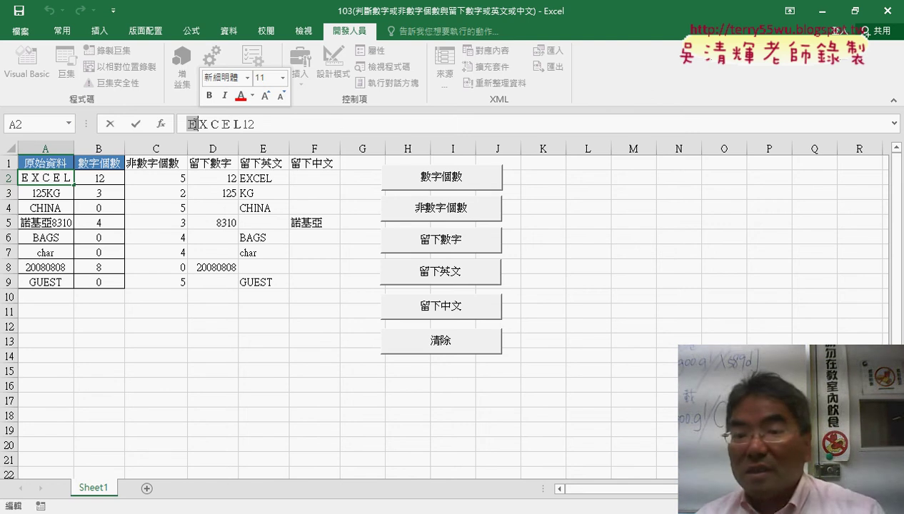
pyautogui.click(679, 311)
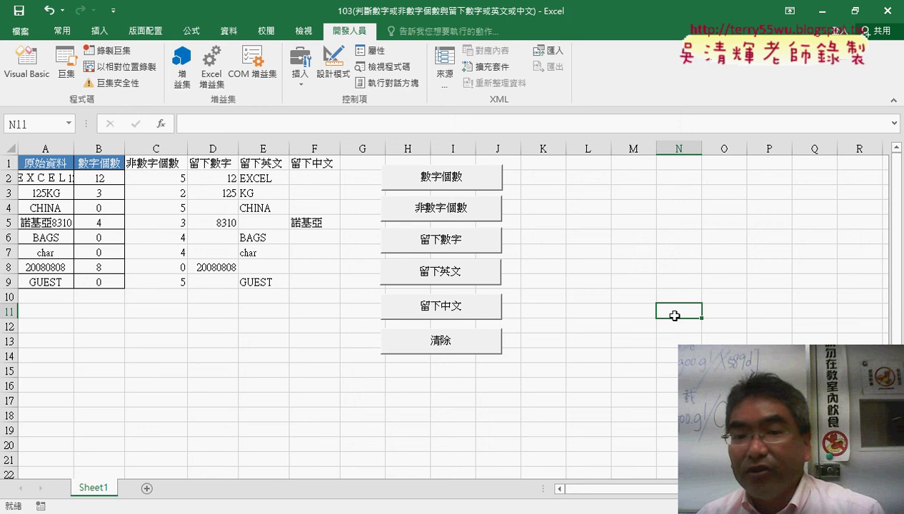
# Step: Rerun 留下中文 so F2 shows ＥＸＣＥＬ, and widen column F to fit it
pyautogui.click(468, 316)
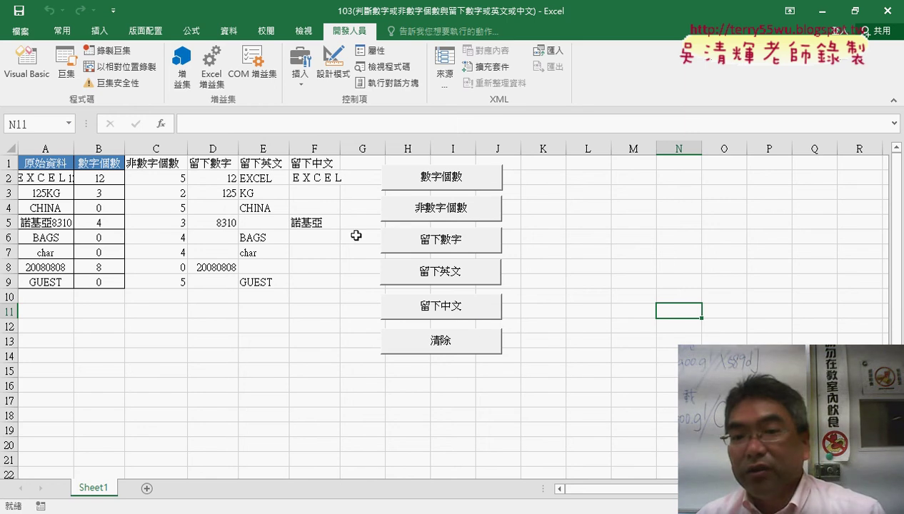
pyautogui.click(329, 178)
pyautogui.moveTo(340, 149); pyautogui.dragTo(349, 149)
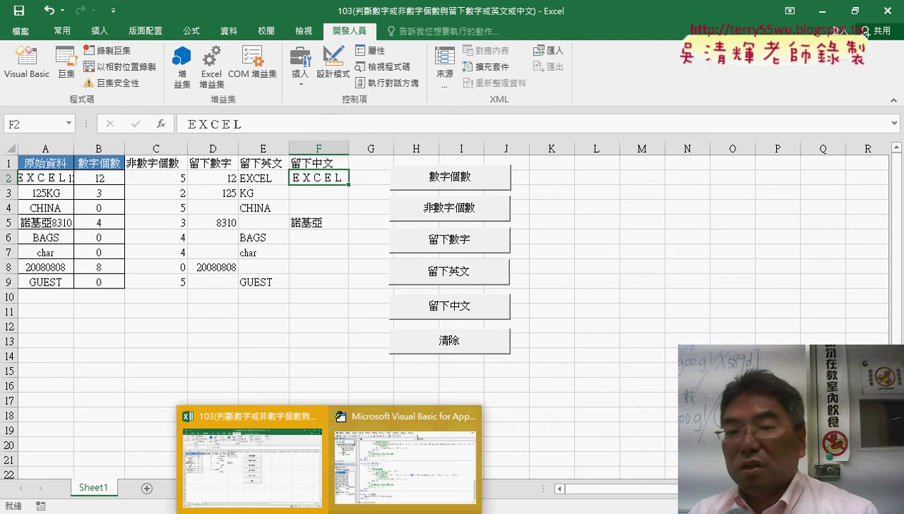
# Step: Return to the VBA editor's 留下數字 procedure, highlighting S = "" and the Mid extraction expression
pyautogui.click(440, 434)
pyautogui.click(497, 297)
pyautogui.scroll(2, 504, 295)
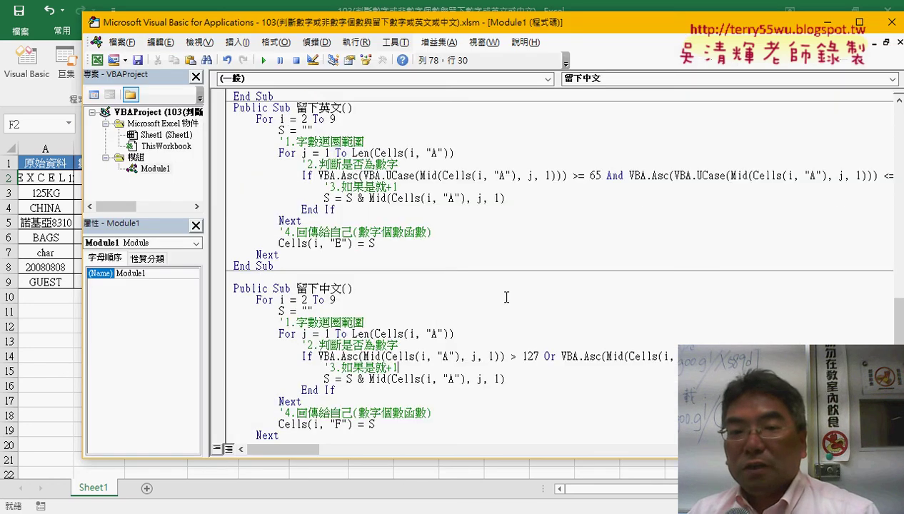
pyautogui.scroll(3, 507, 295)
pyautogui.scroll(1, 509, 295)
pyautogui.scroll(2, 508, 295)
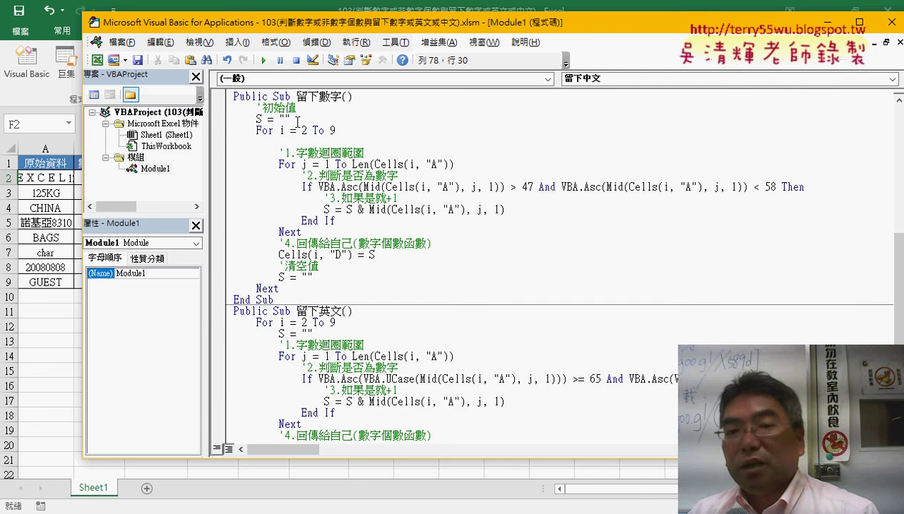
pyautogui.moveTo(297, 121); pyautogui.dragTo(255, 119)
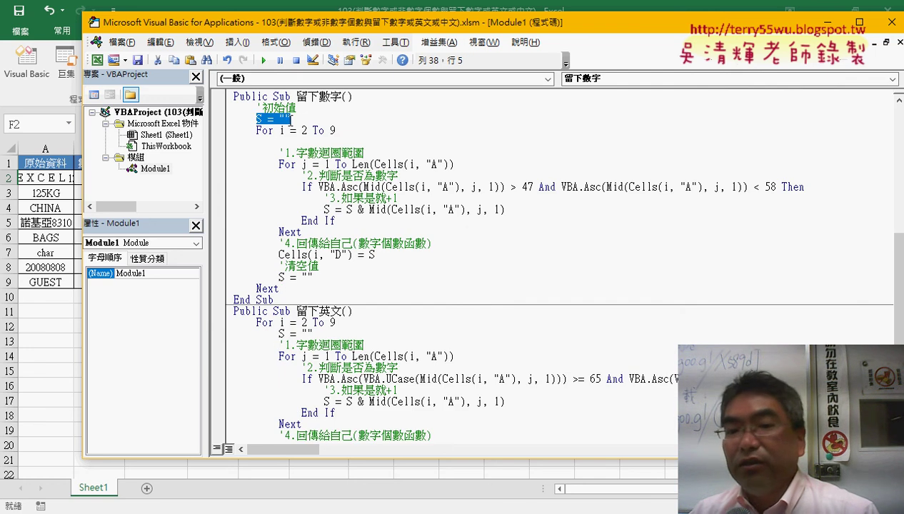
pyautogui.click(298, 277)
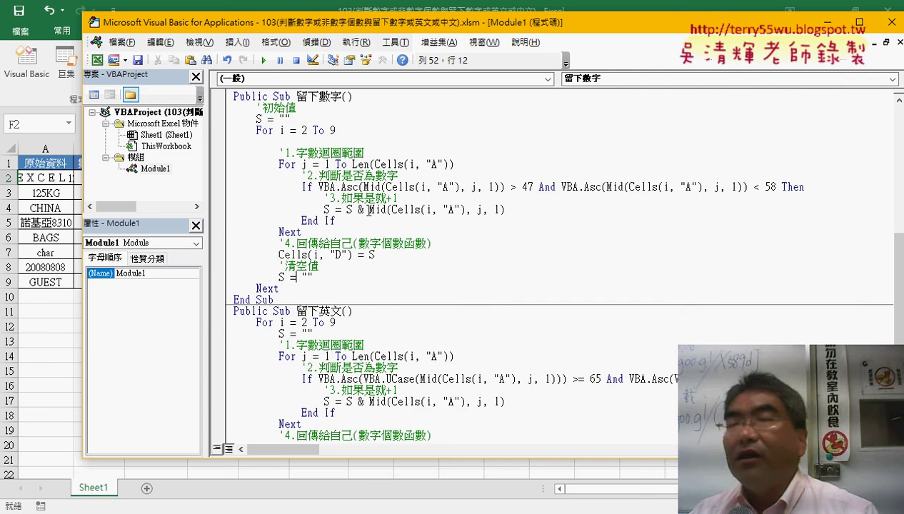
pyautogui.moveTo(368, 210); pyautogui.dragTo(495, 209)
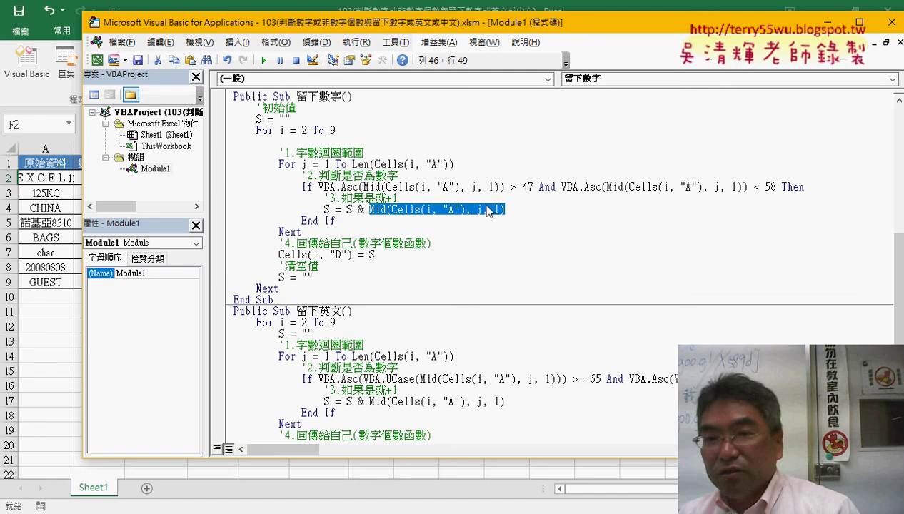